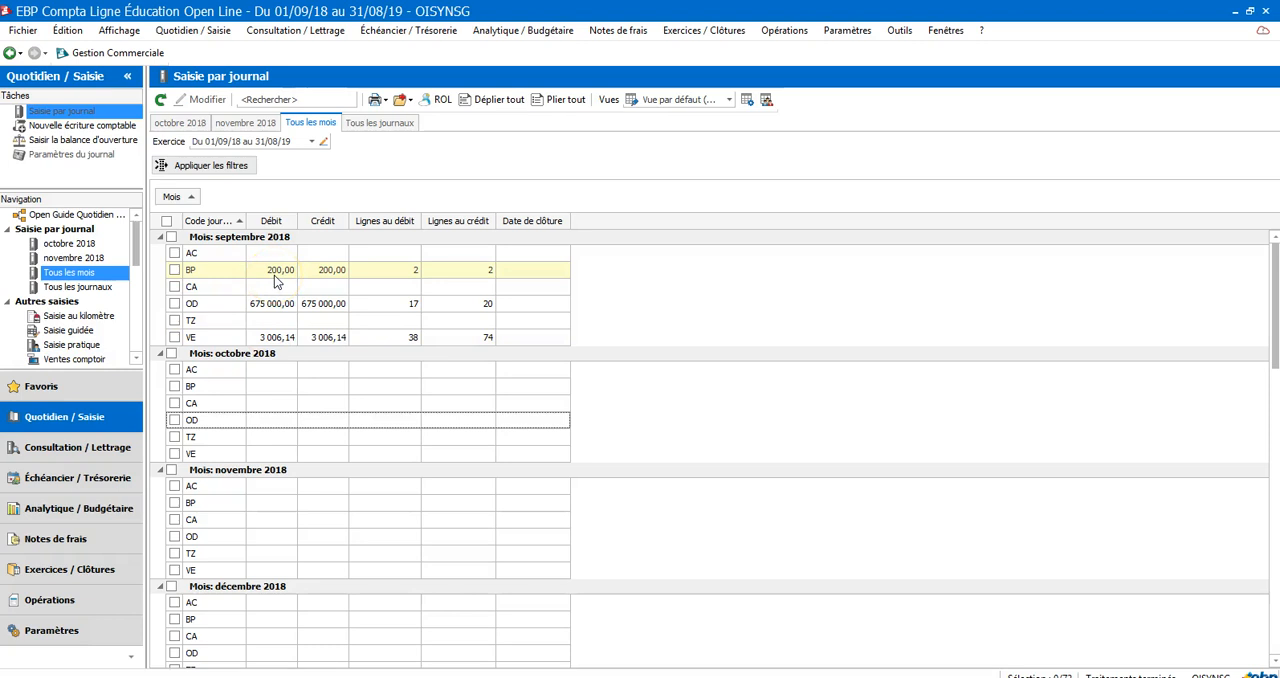
Open the September 2018 sales journal (VE) and review its entries from the first one
{"action": "left_click", "coordinate": [268, 340]}
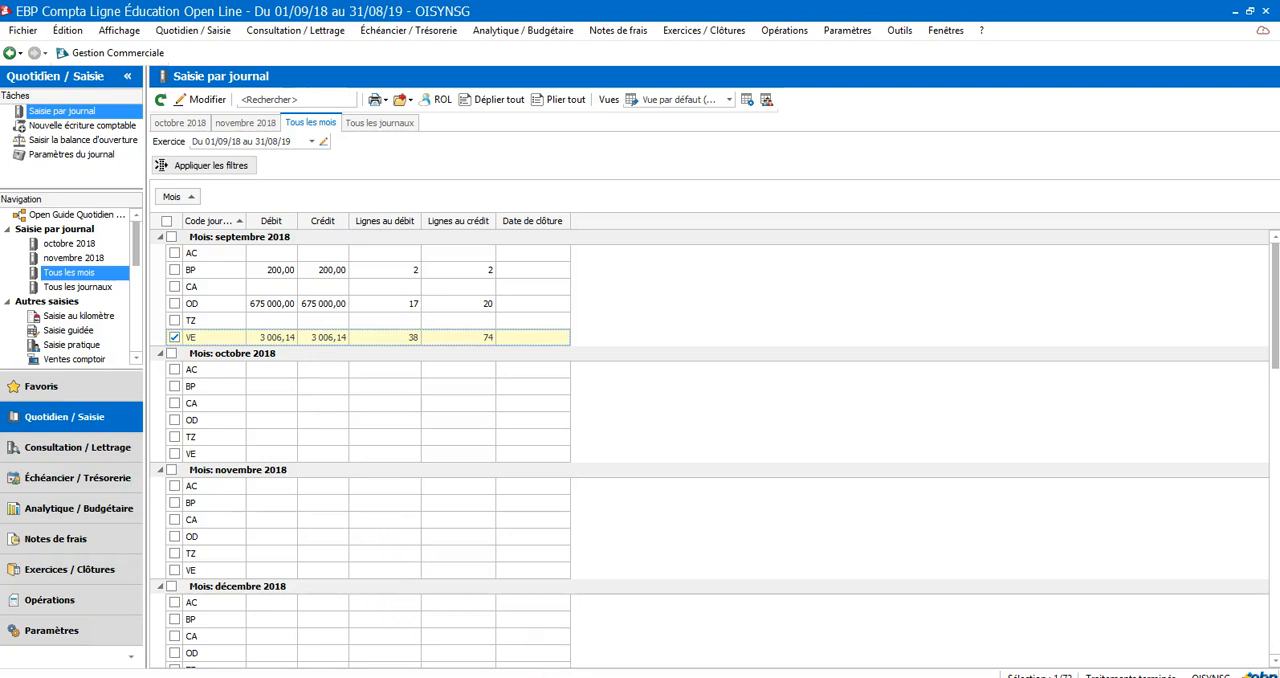
{"action": "mouse_move", "coordinate": [768, 677]}
{"action": "left_click", "coordinate": [765, 574]}
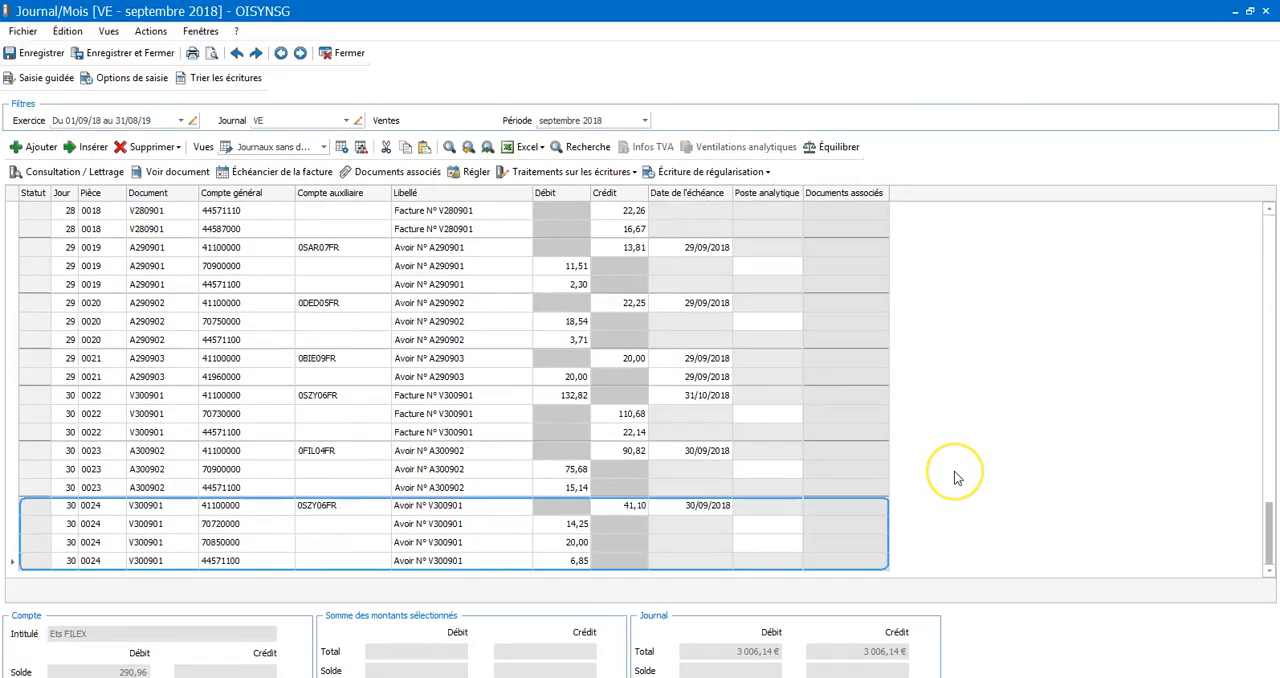
{"action": "left_click_drag", "start_coordinate": [1270, 528], "coordinate": [1237, 163]}
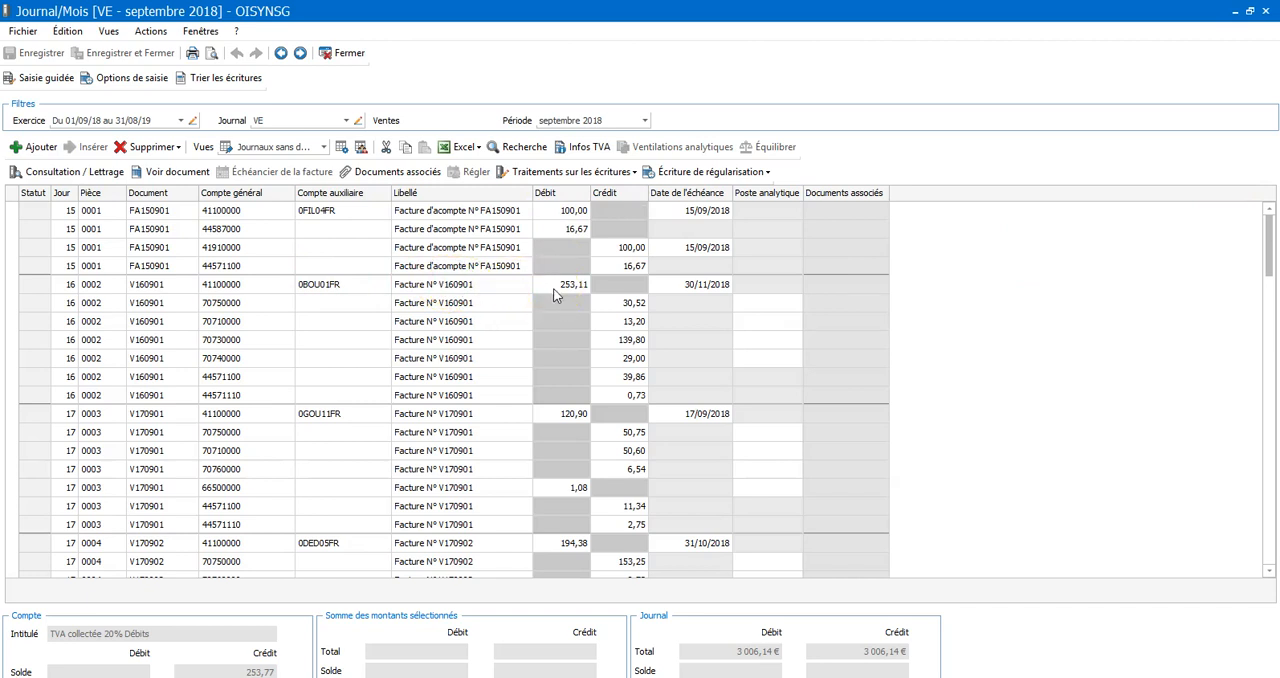
Switch the journal to BP (Banque principale) and start a new entry line after the last September entry
{"action": "left_click", "coordinate": [346, 121]}
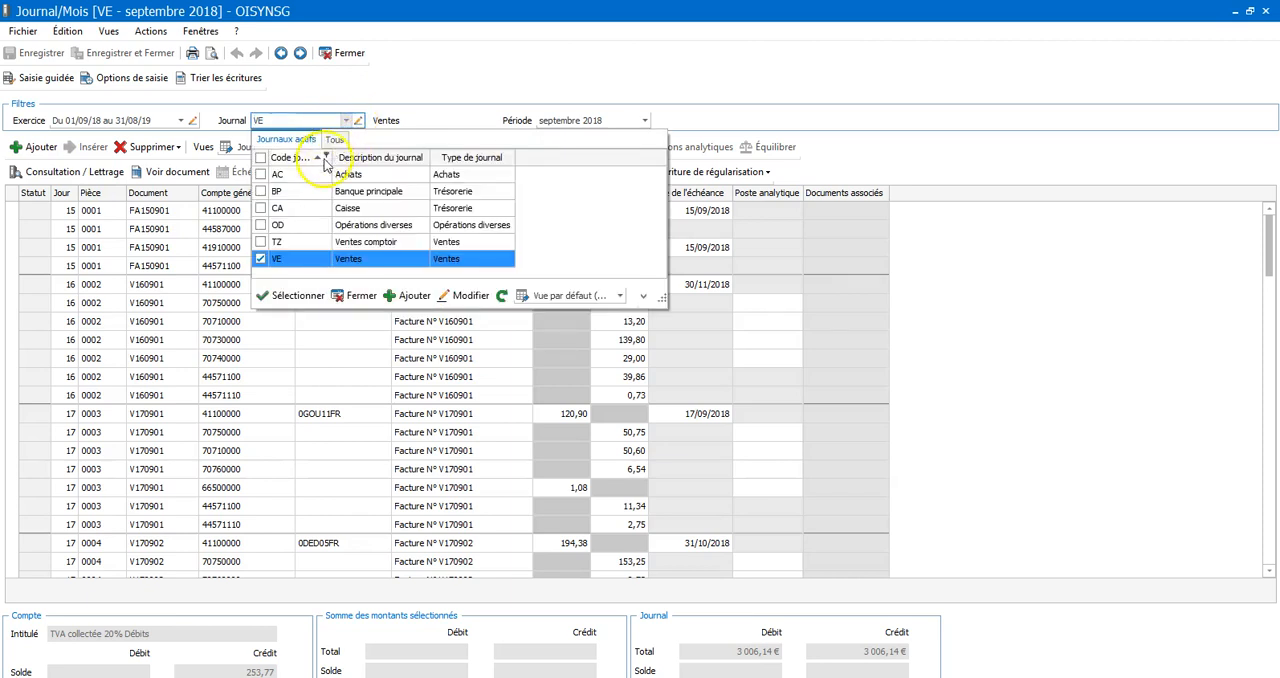
{"action": "double_click", "coordinate": [366, 192]}
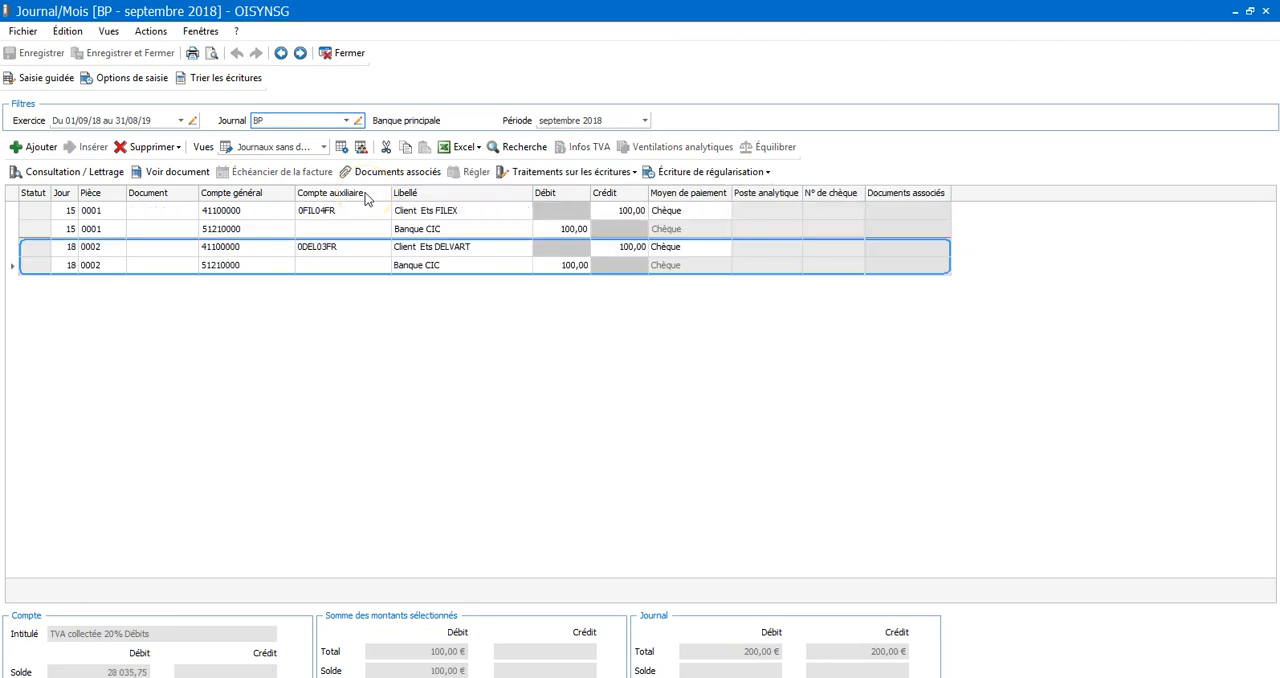
{"action": "left_click", "coordinate": [577, 268]}
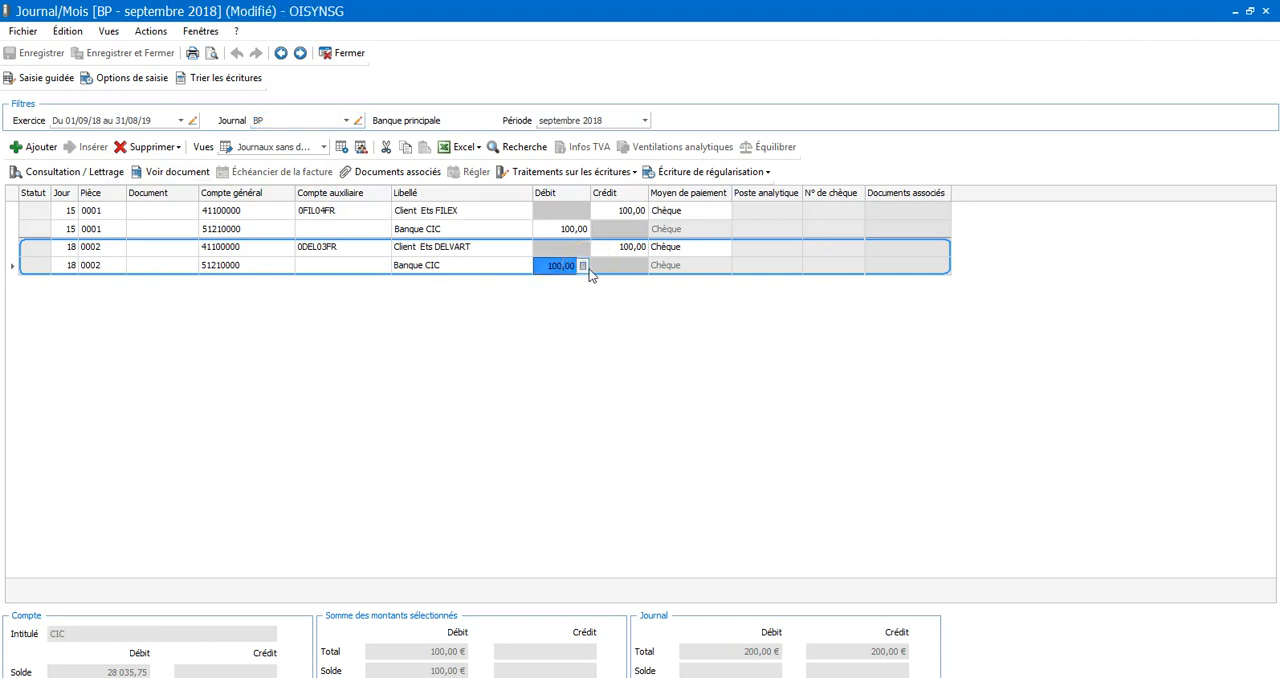
{"action": "key", "text": "Return"}
{"action": "key", "text": "Return"}
{"action": "key", "text": "Return"}
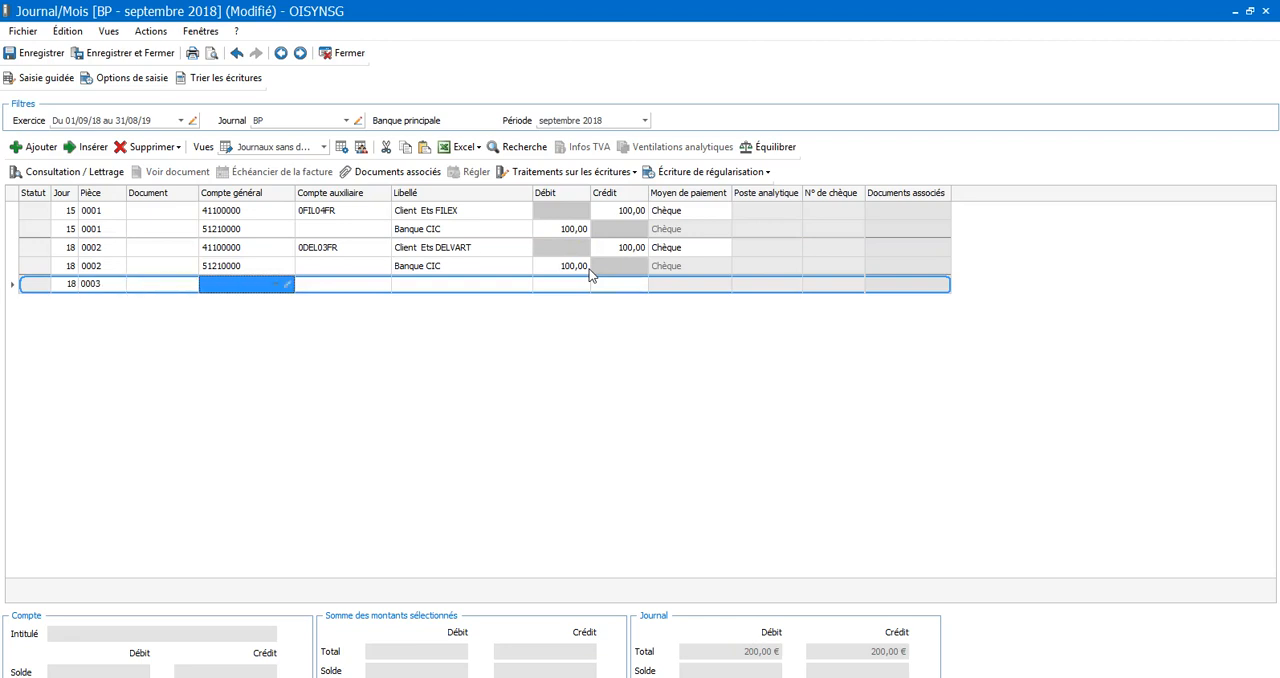
Assign the new line to general account 411 and the auxiliary account of customer Ets BOUCHEZ
{"action": "type", "text": "411"}
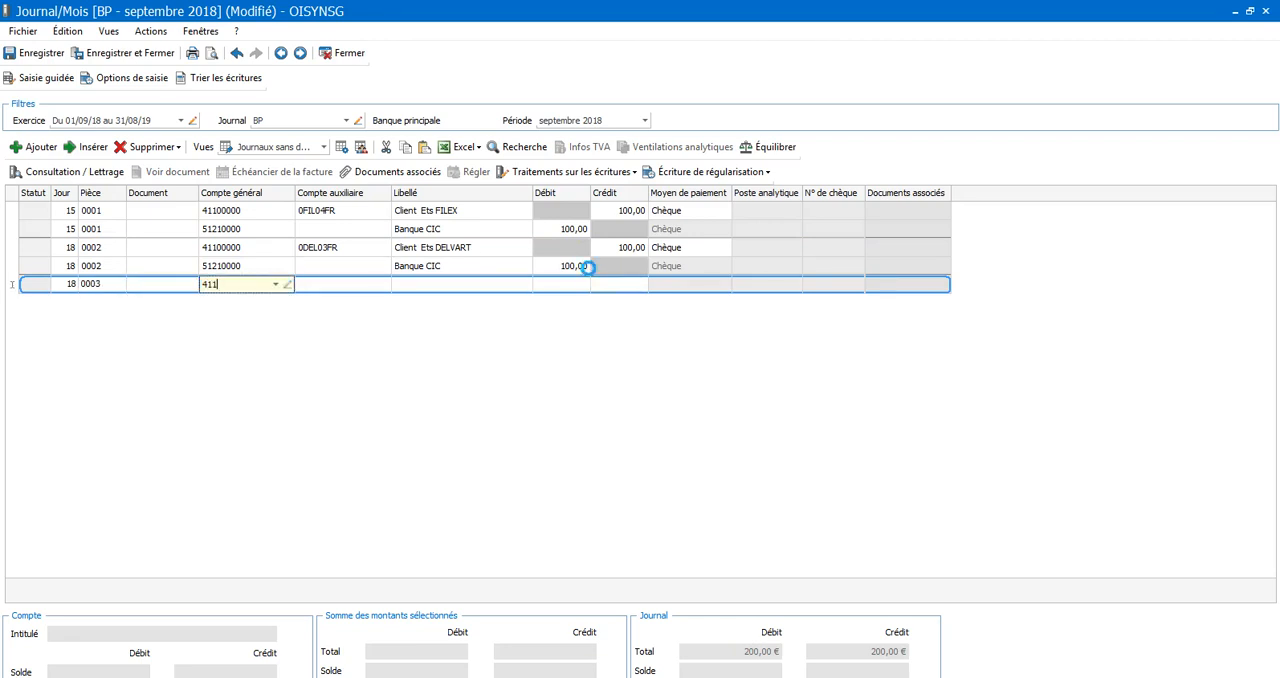
{"action": "key", "text": "Return"}
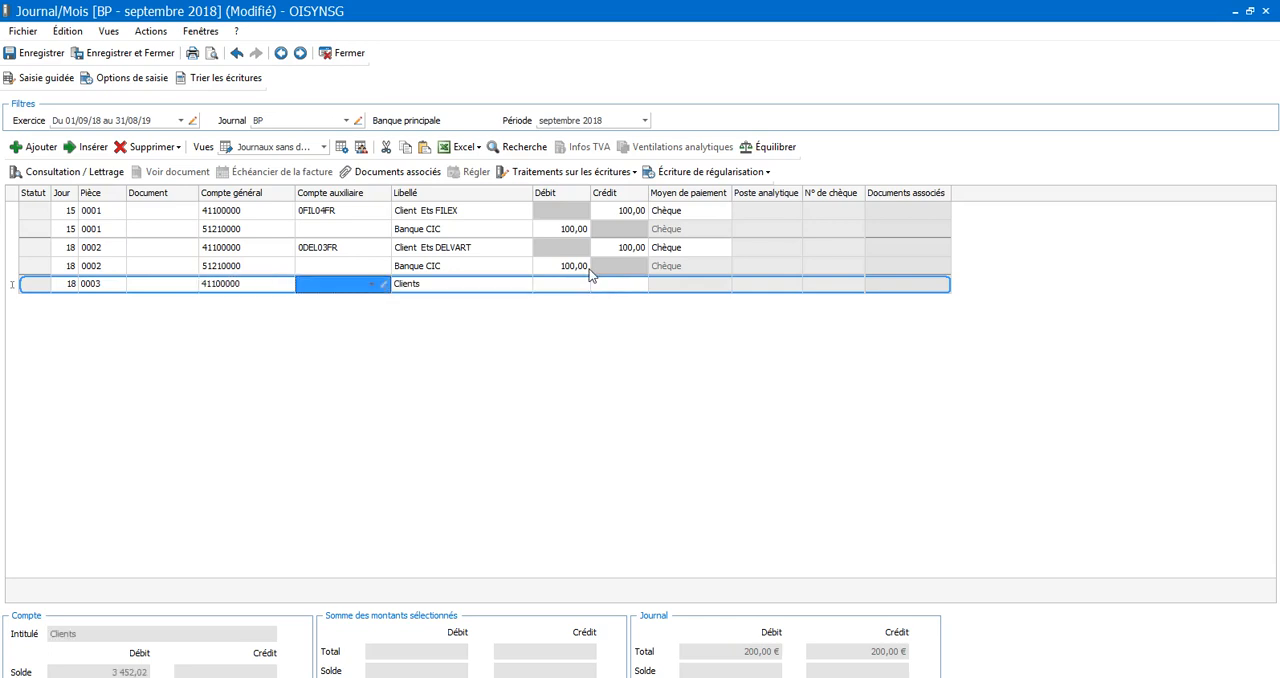
{"action": "type", "text": "0"}
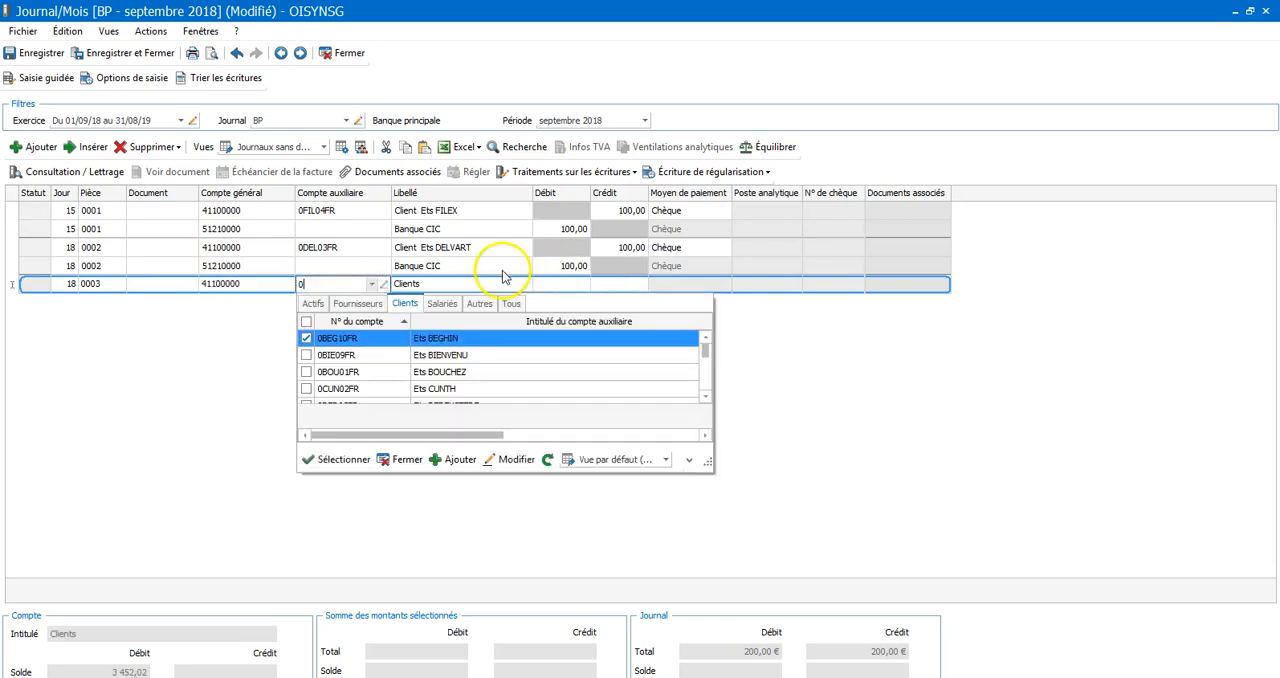
{"action": "double_click", "coordinate": [473, 371]}
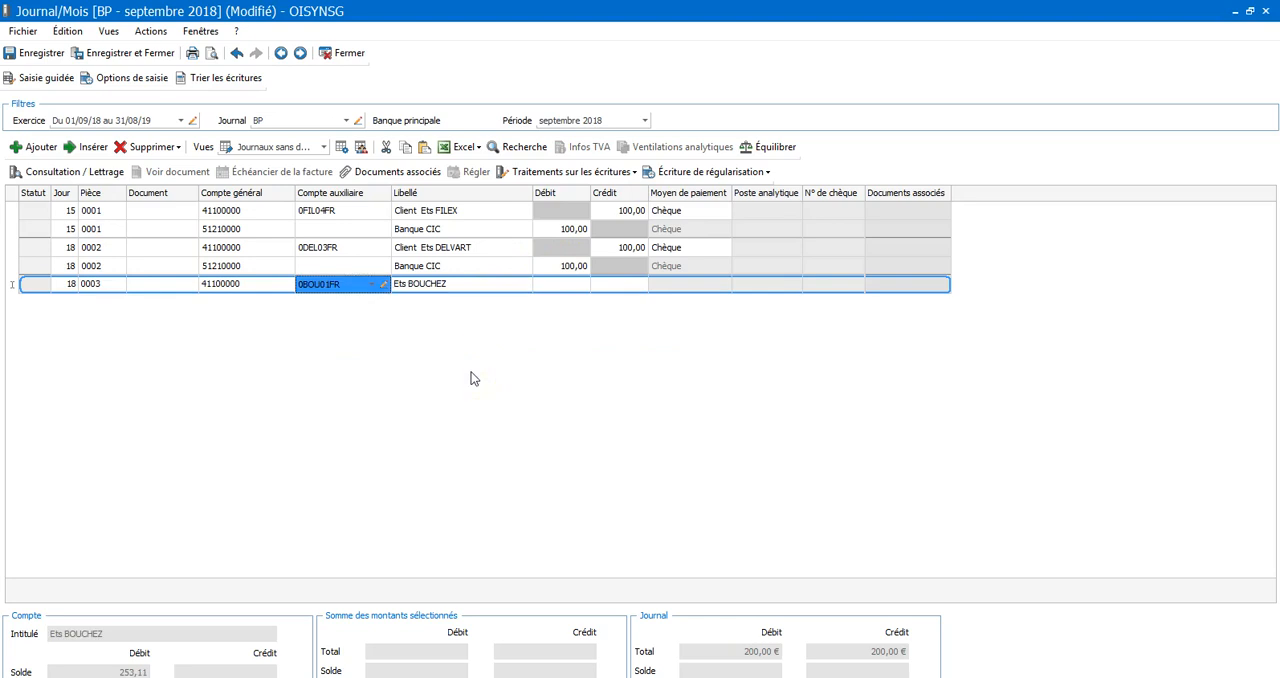
Enter a credit of 253,11 on the Ets BOUCHEZ line
{"action": "left_click", "coordinate": [563, 287]}
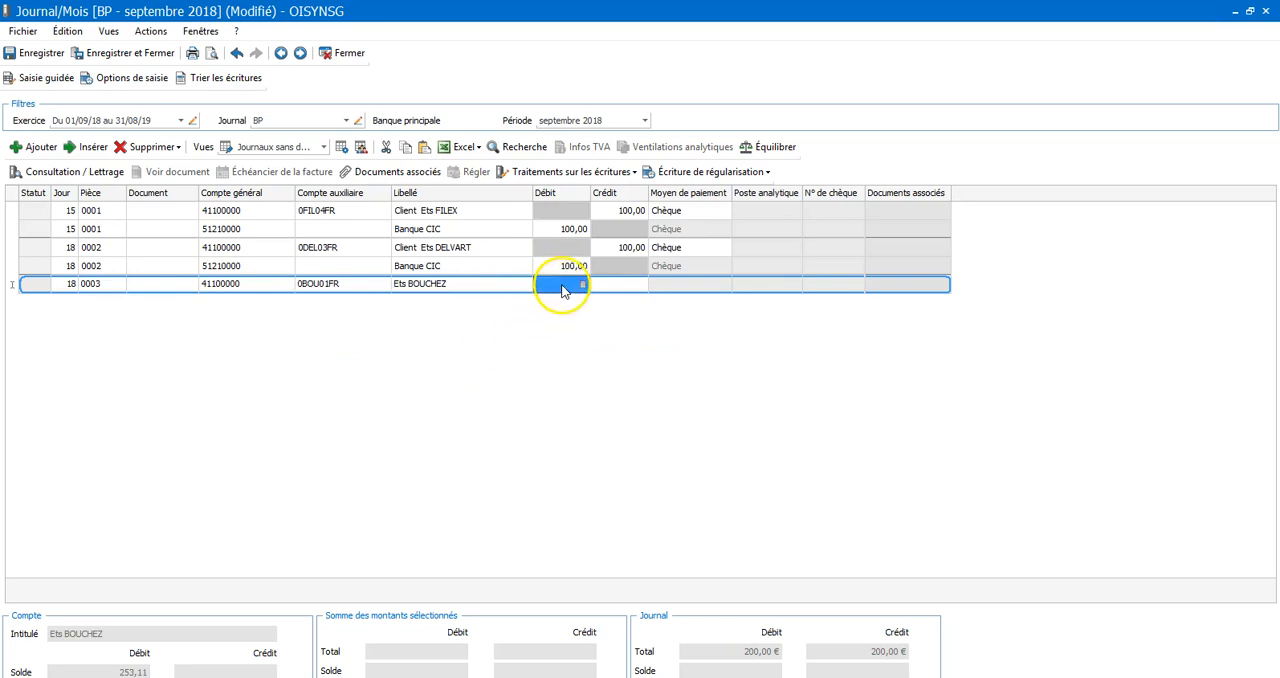
{"action": "left_click", "coordinate": [638, 287]}
{"action": "type", "text": "253,"}
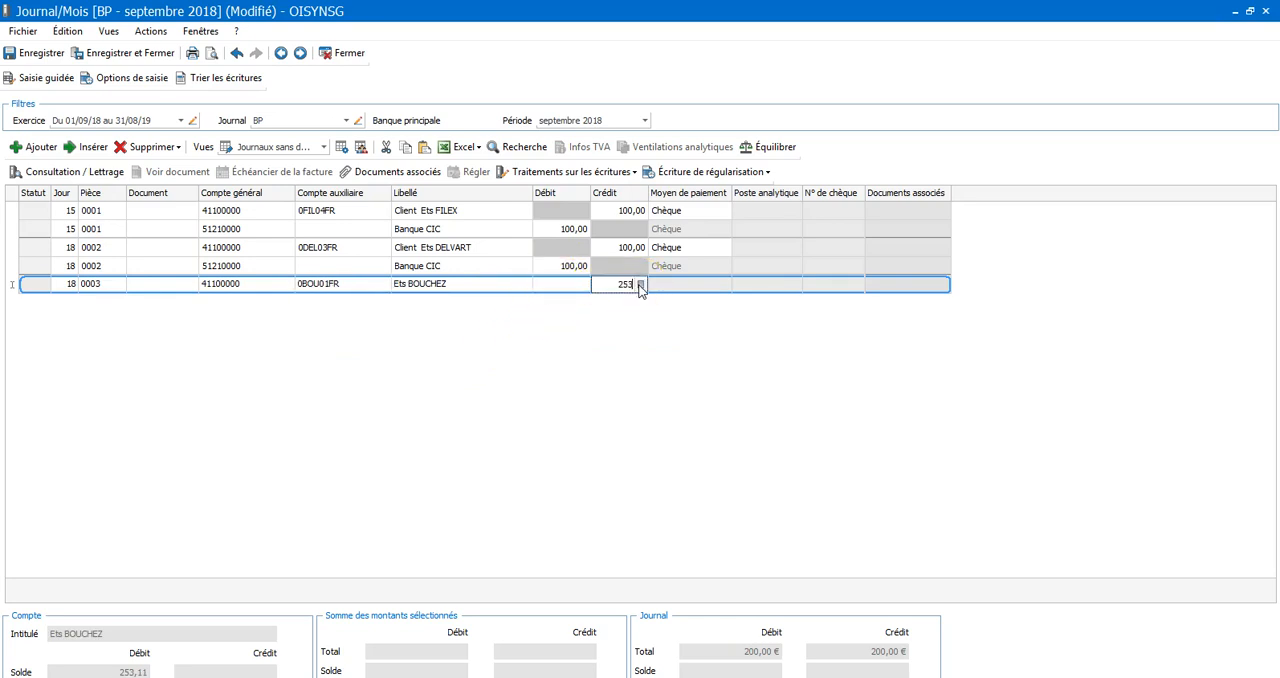
{"action": "type", "text": "11"}
{"action": "key", "text": "Tab"}
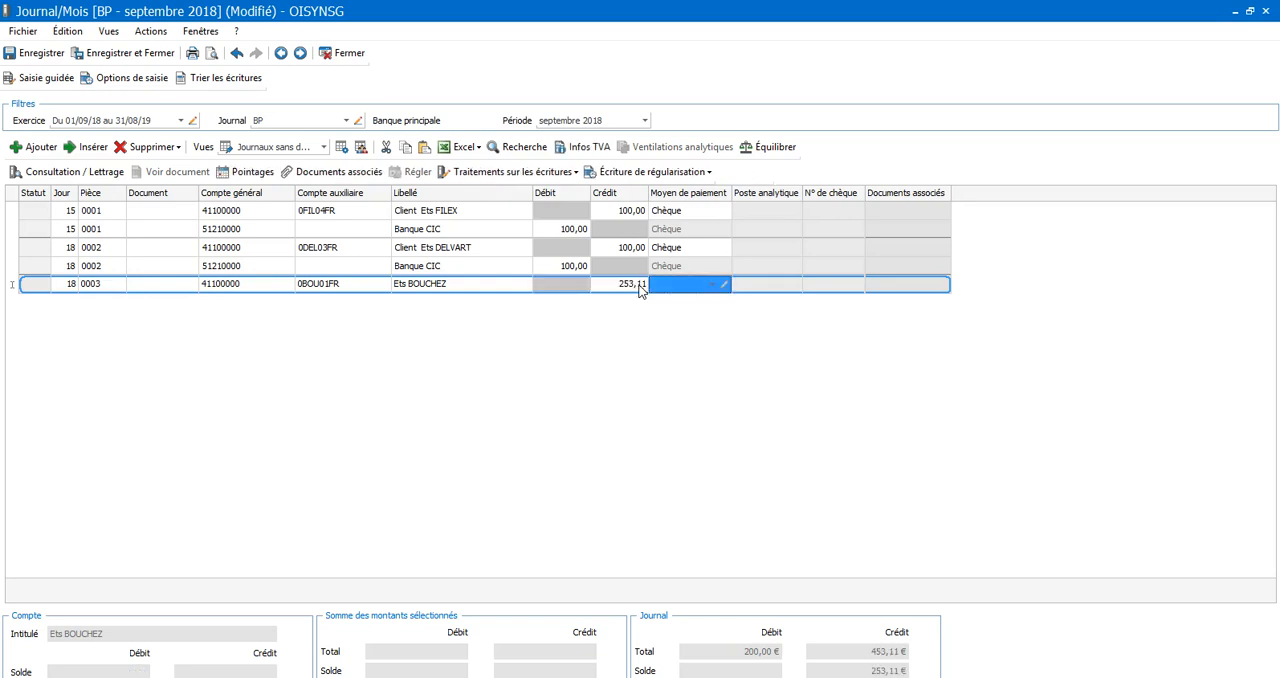
Complete the bank entry with payment method Chèque (CHQ), then save and close the journal
{"action": "type", "text": "ch"}
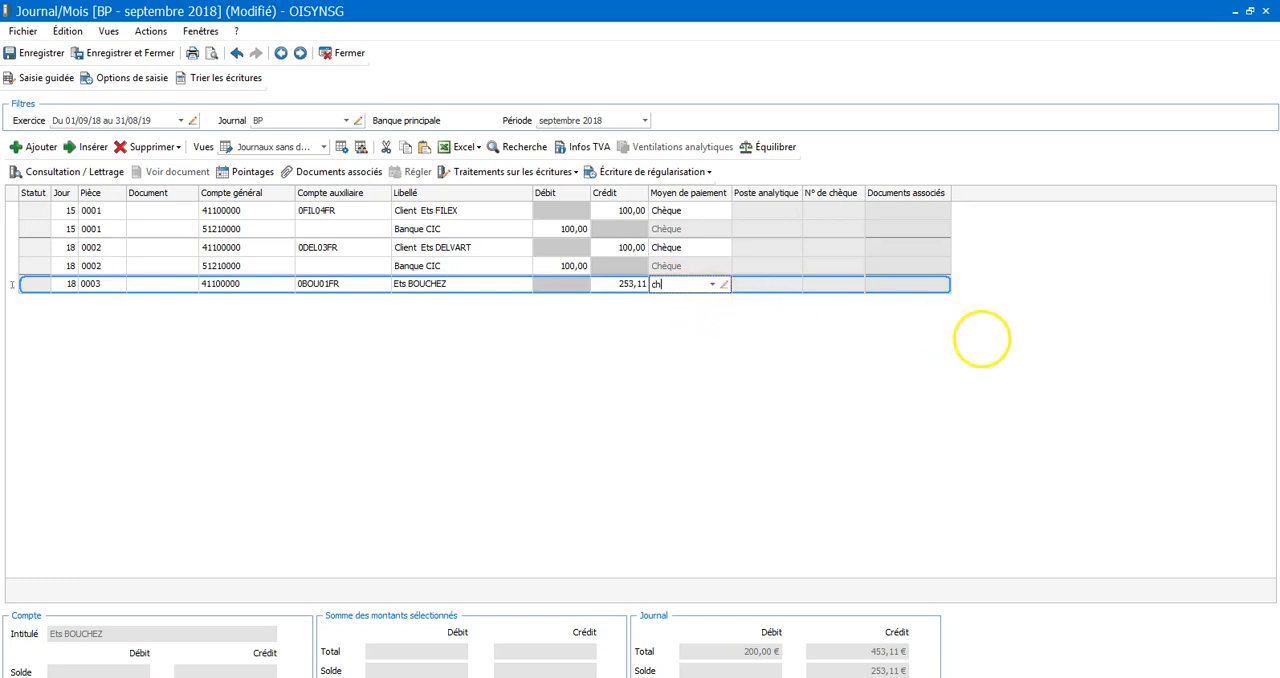
{"action": "left_click", "coordinate": [712, 285]}
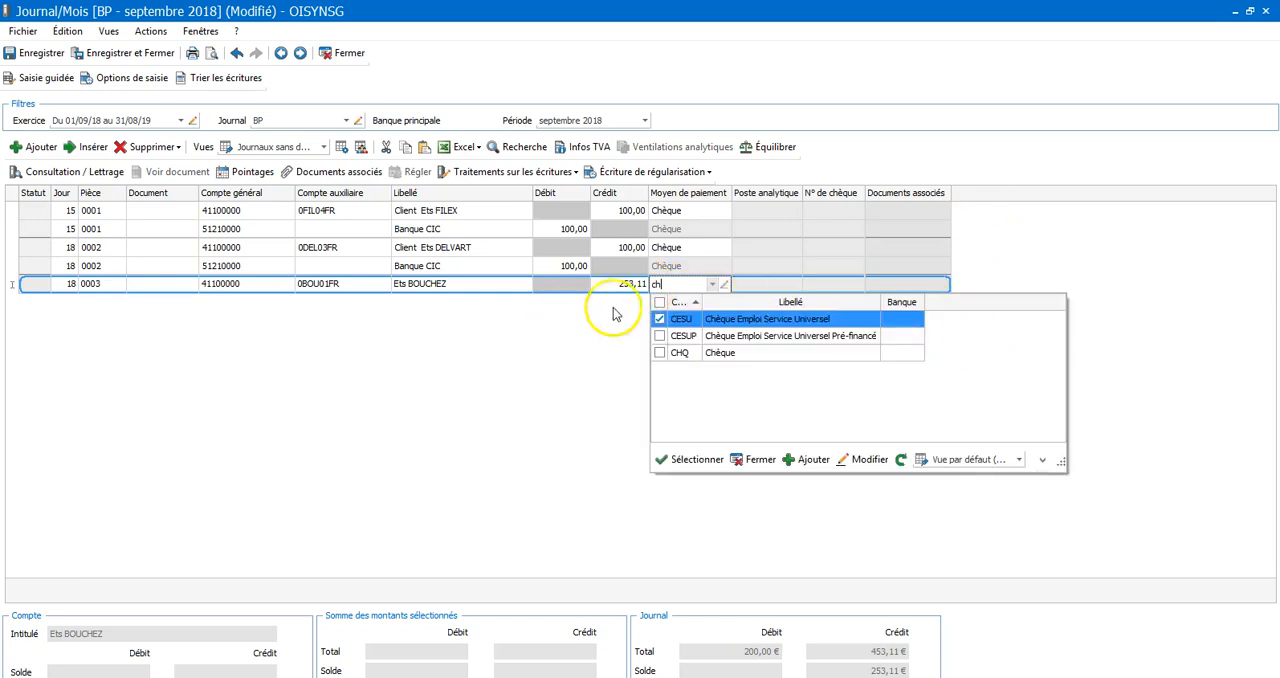
{"action": "double_click", "coordinate": [708, 353]}
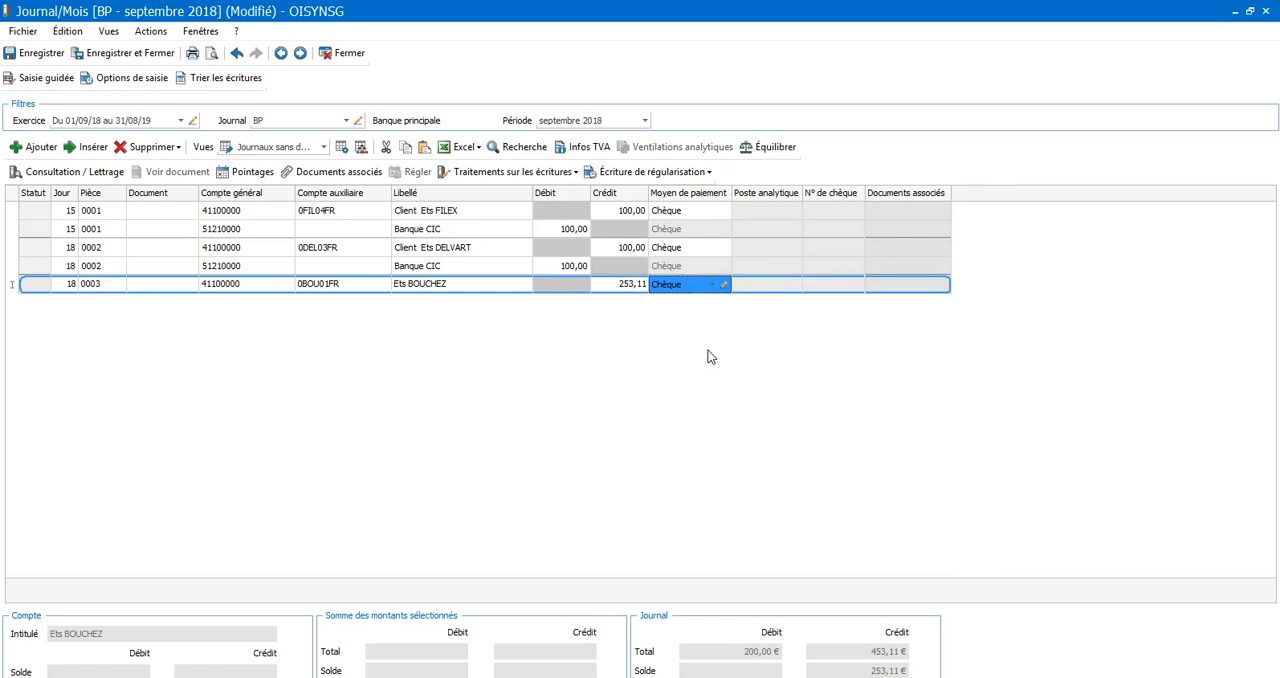
{"action": "key", "text": "Return"}
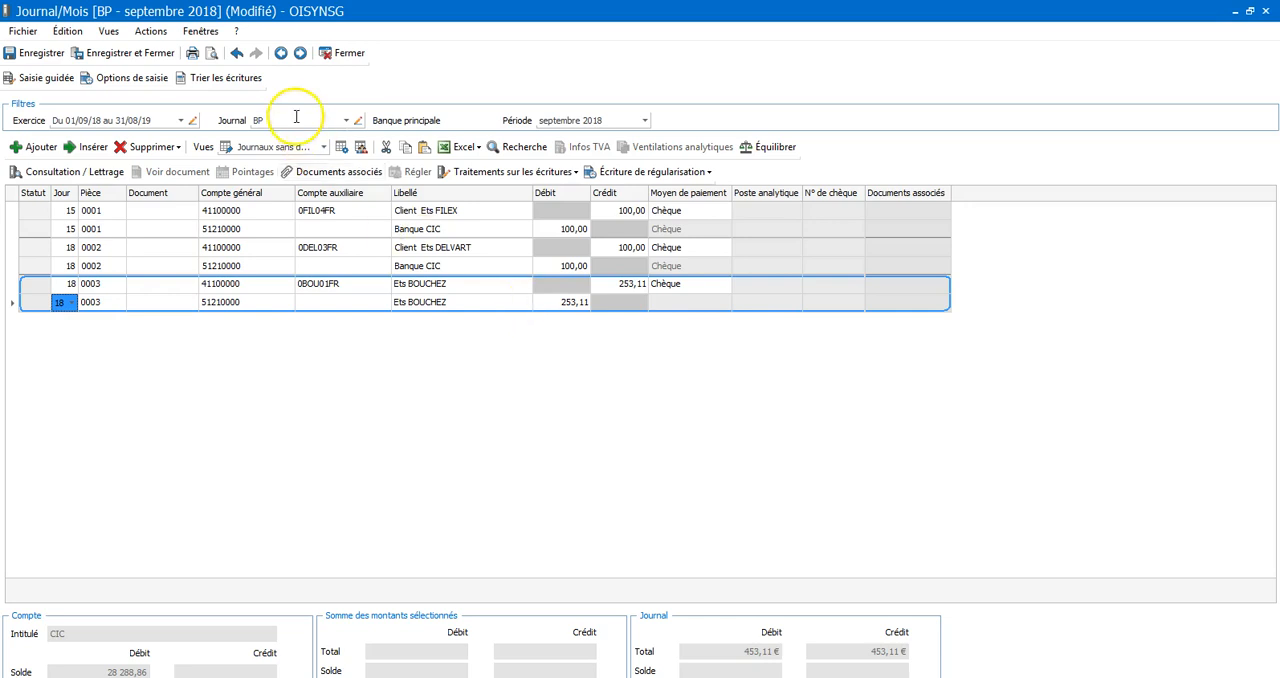
{"action": "left_click", "coordinate": [160, 57]}
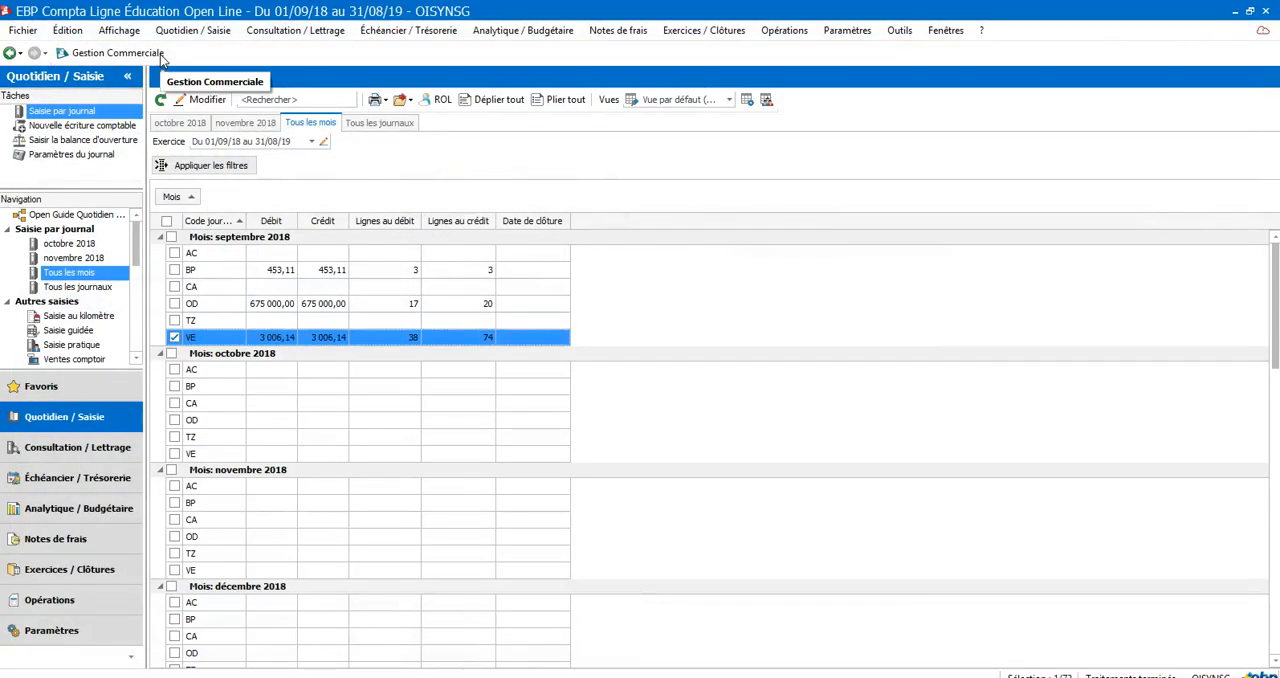
Open the interactive auxiliary ledger (Grand livre interactif auxiliaire) and set its period to start on 01/09/2018
{"action": "left_click", "coordinate": [282, 36]}
{"action": "mouse_move", "coordinate": [280, 94]}
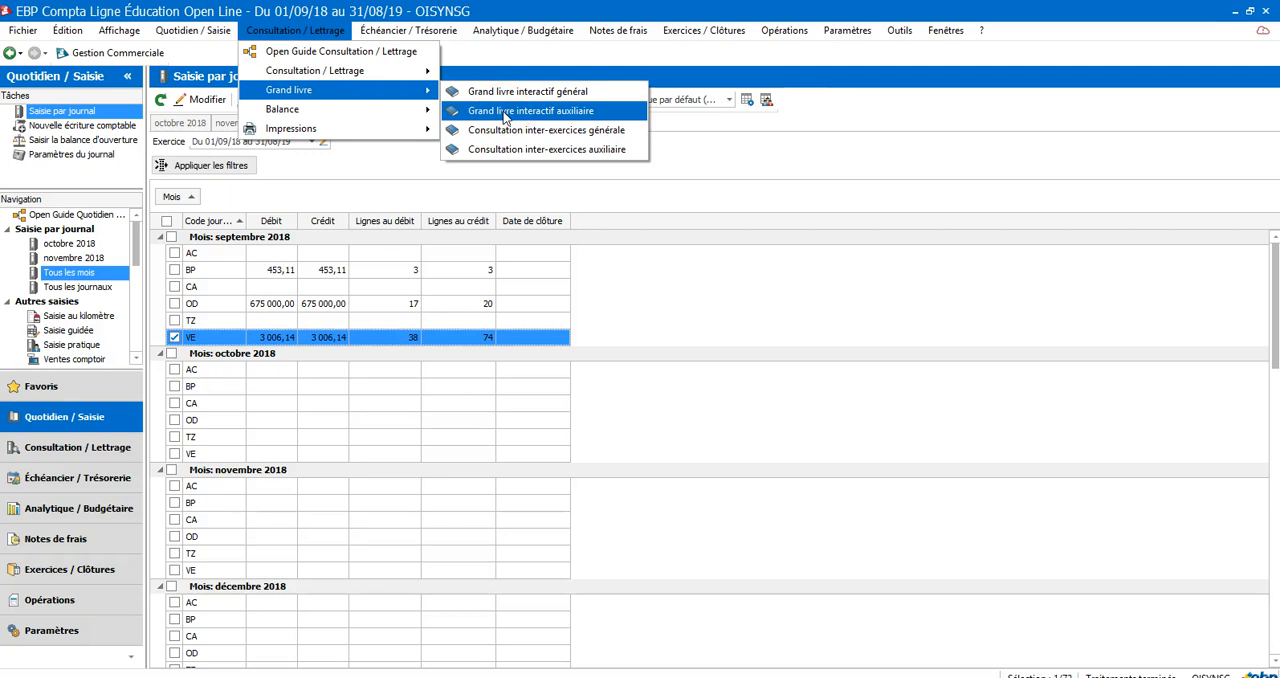
{"action": "left_click", "coordinate": [504, 113]}
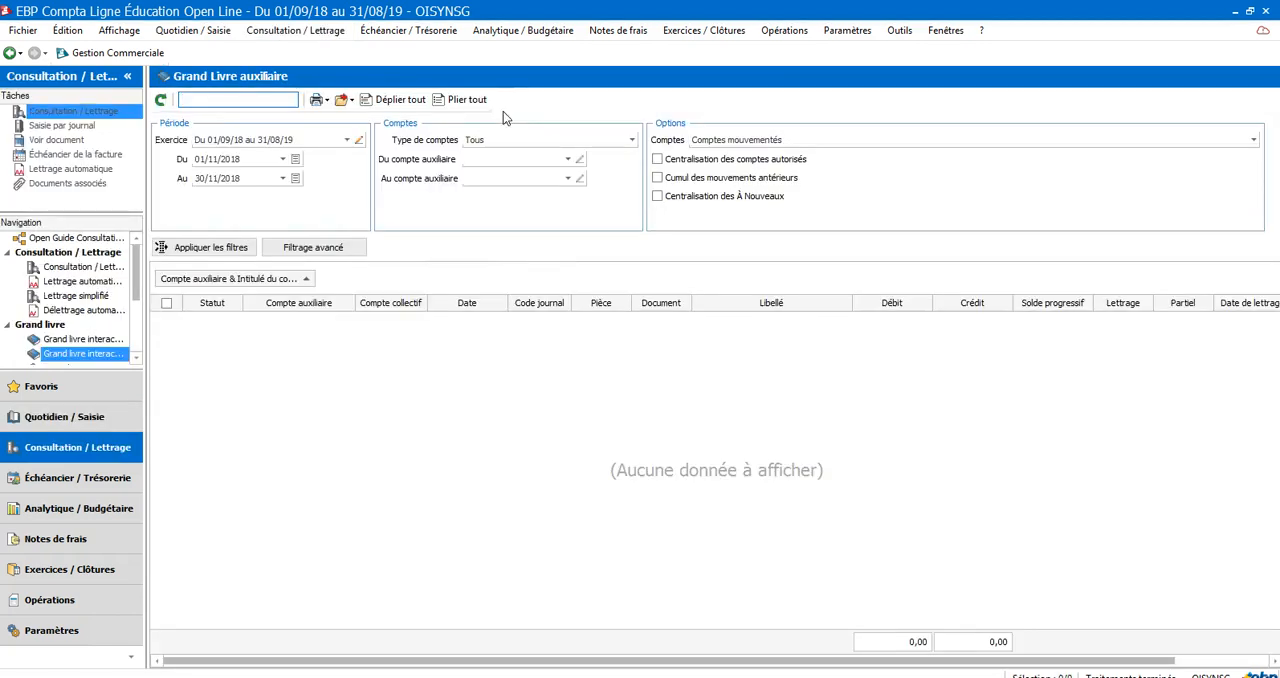
{"action": "left_click", "coordinate": [260, 158]}
{"action": "double_click", "coordinate": [260, 157]}
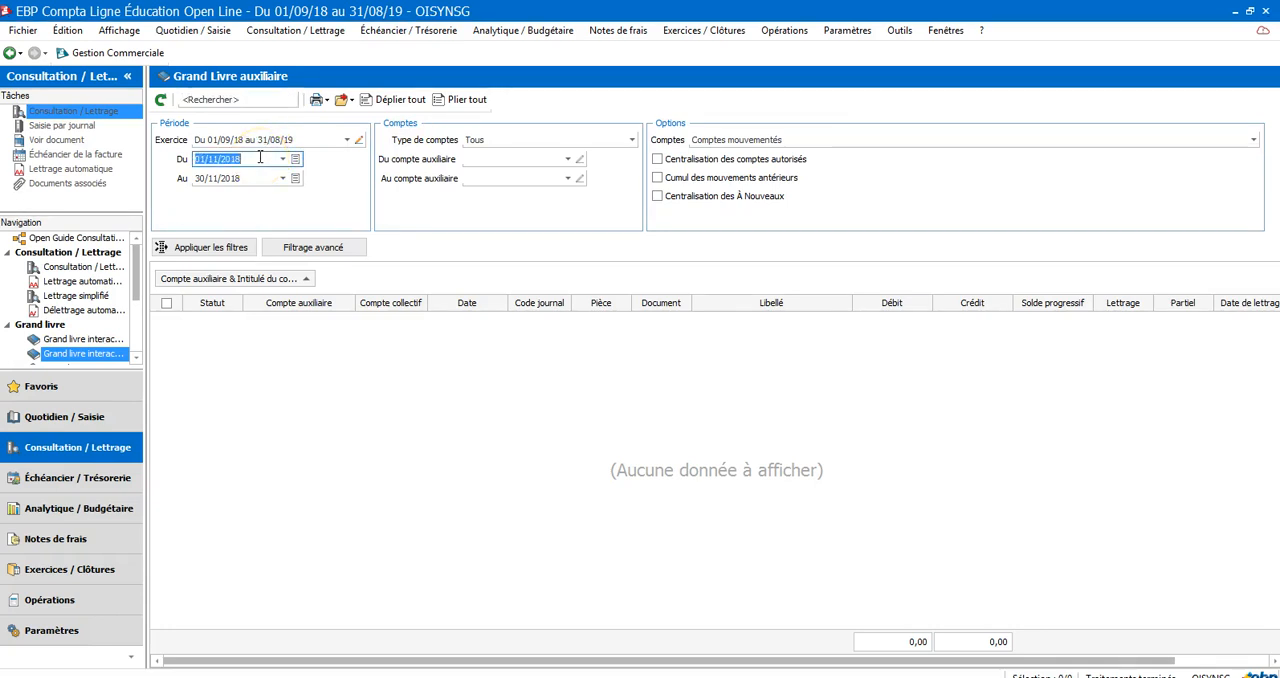
{"action": "type", "text": "01/09/2018"}
{"action": "double_click", "coordinate": [249, 181]}
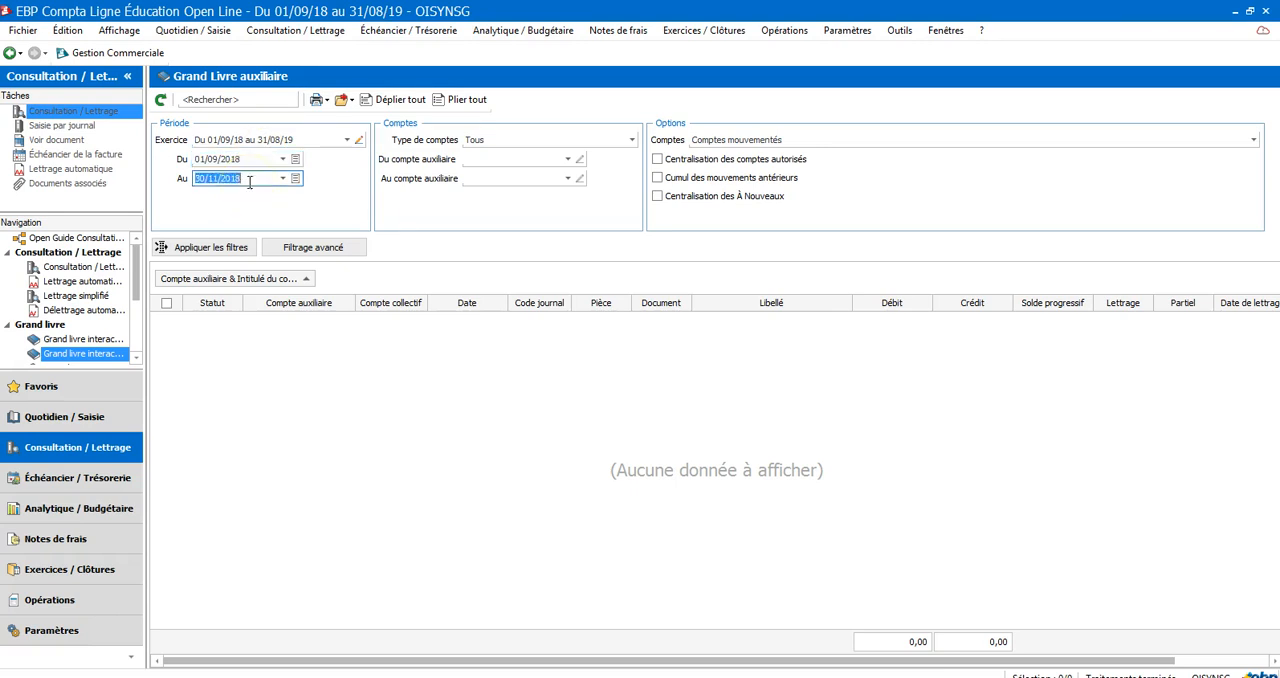
Filter the auxiliary ledger to account type Clients and the Ets BOUCHEZ account, and examine the resulting entries
{"action": "left_click", "coordinate": [530, 144]}
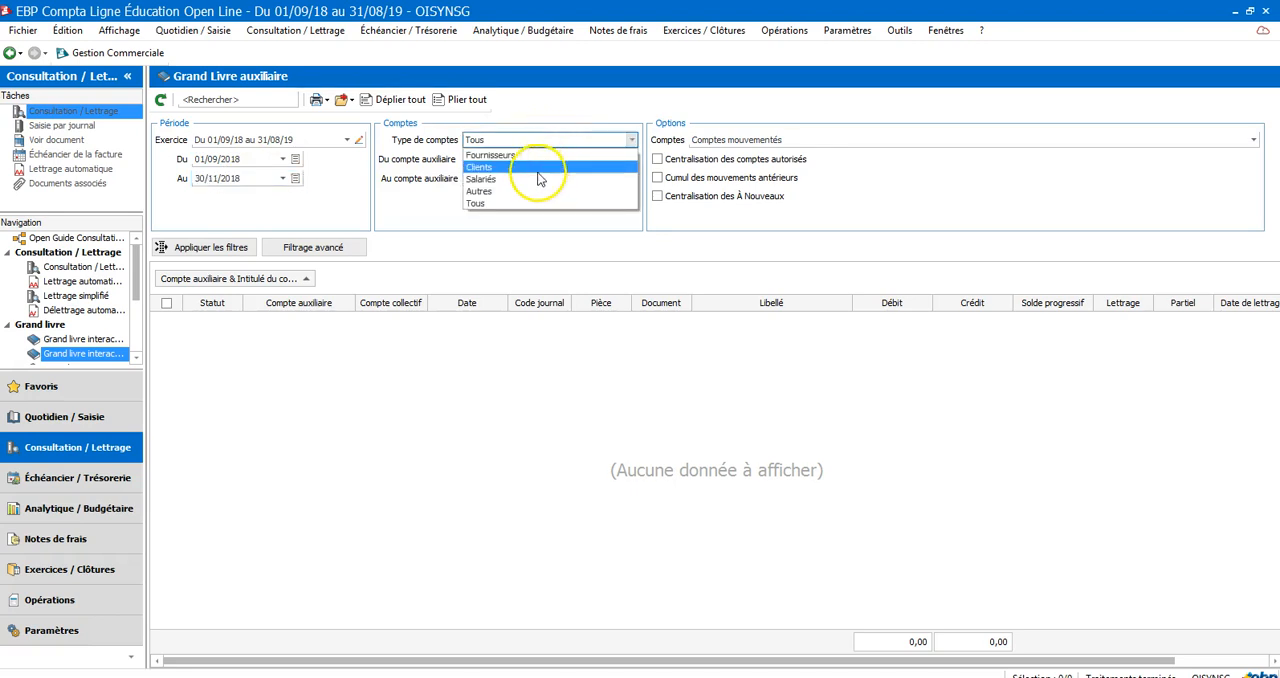
{"action": "left_click", "coordinate": [535, 166]}
{"action": "left_click", "coordinate": [531, 161]}
{"action": "left_click", "coordinate": [566, 160]}
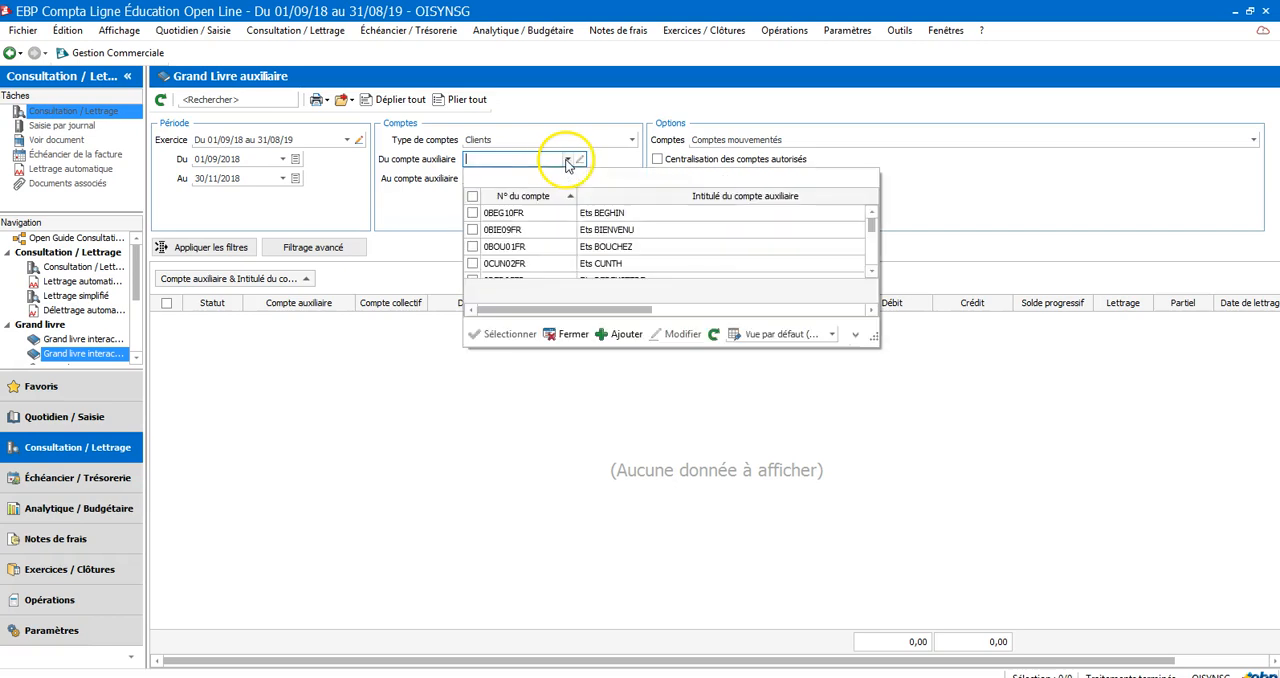
{"action": "left_click", "coordinate": [585, 248]}
{"action": "left_click", "coordinate": [584, 246]}
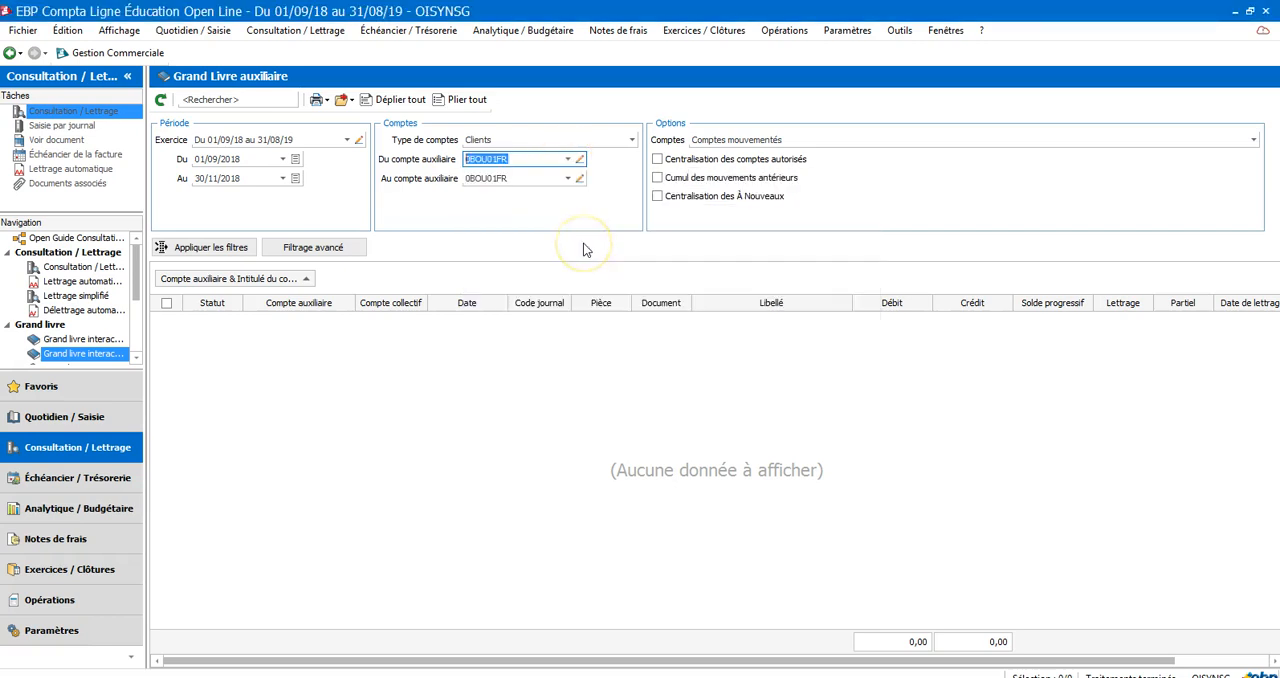
{"action": "left_click", "coordinate": [232, 250]}
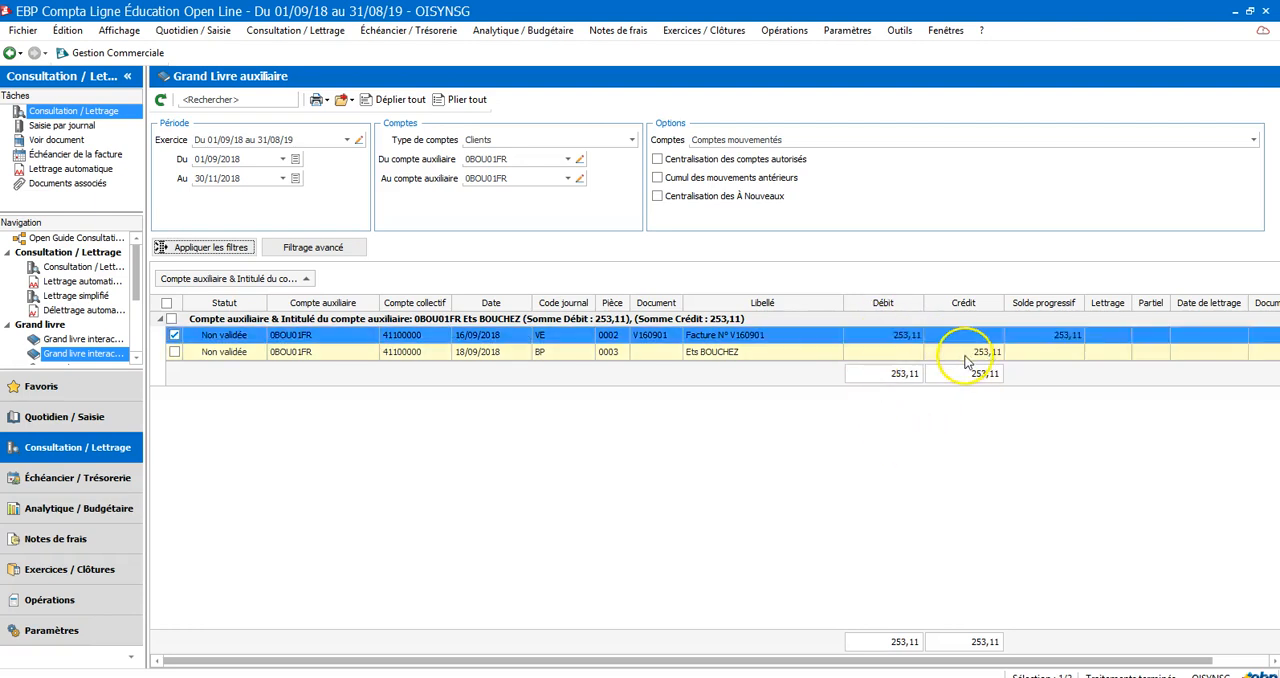
{"action": "left_click", "coordinate": [910, 337]}
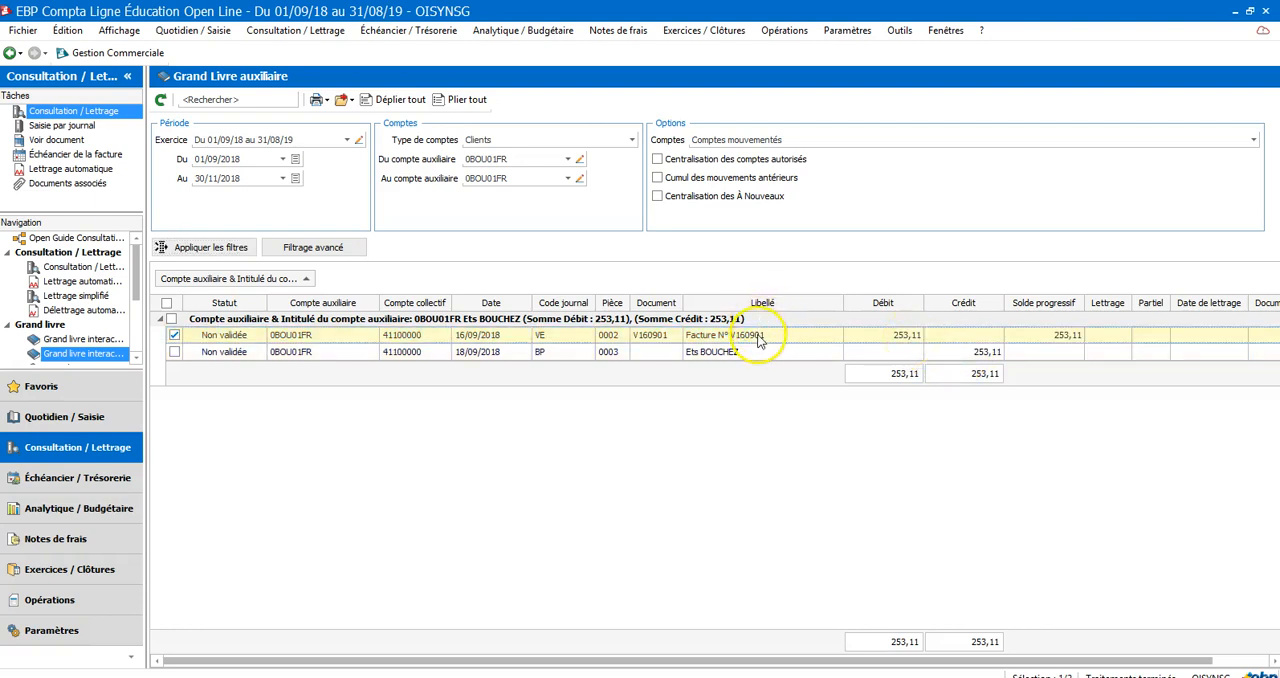
Open the Consultation / Lettrage window for reconciling account entries
{"action": "left_click", "coordinate": [297, 32]}
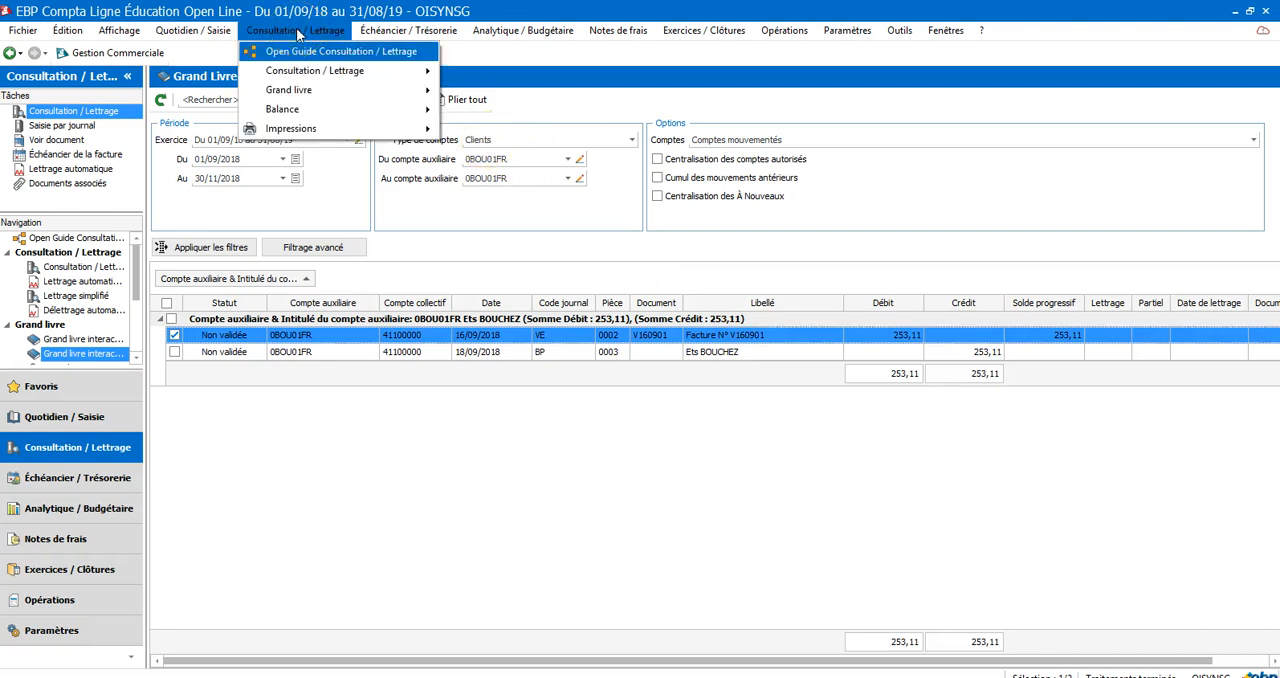
{"action": "mouse_move", "coordinate": [300, 72]}
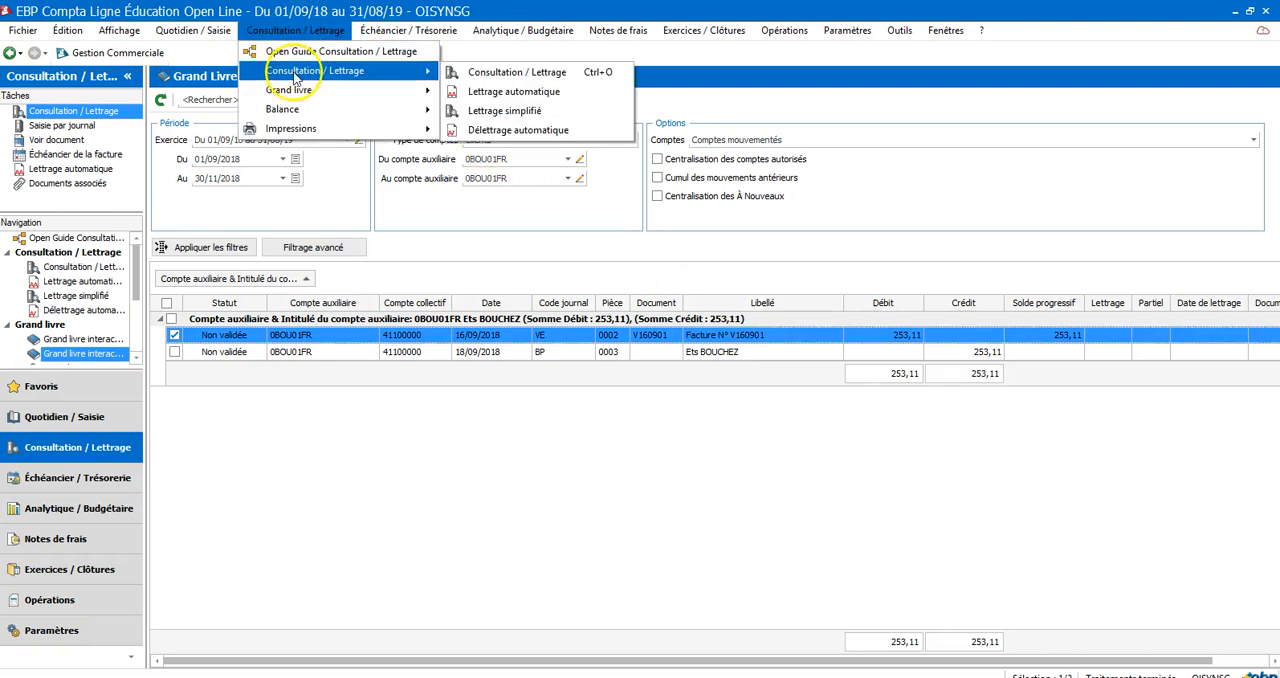
{"action": "left_click", "coordinate": [490, 74]}
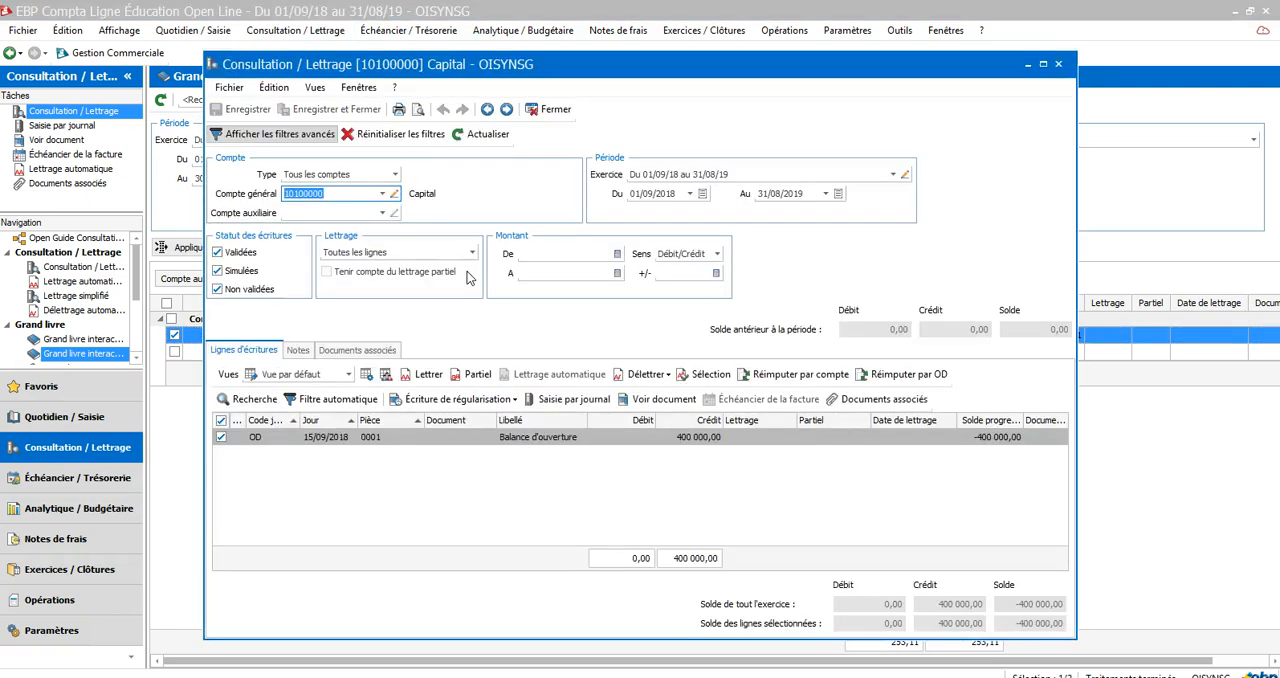
Set the general account to 411 (Clients) and the auxiliary account to Ets BOUCHEZ for the reconciliation
{"action": "left_click", "coordinate": [370, 193]}
{"action": "type", "text": "41"}
{"action": "key", "text": "BackSpace"}
{"action": "key", "text": "BackSpace"}
{"action": "key", "text": "BackSpace"}
{"action": "key", "text": "BackSpace"}
{"action": "key", "text": "BackSpace"}
{"action": "key", "text": "BackSpace"}
{"action": "key", "text": "BackSpace"}
{"action": "key", "text": "BackSpace"}
{"action": "key", "text": "BackSpace"}
{"action": "key", "text": "BackSpace"}
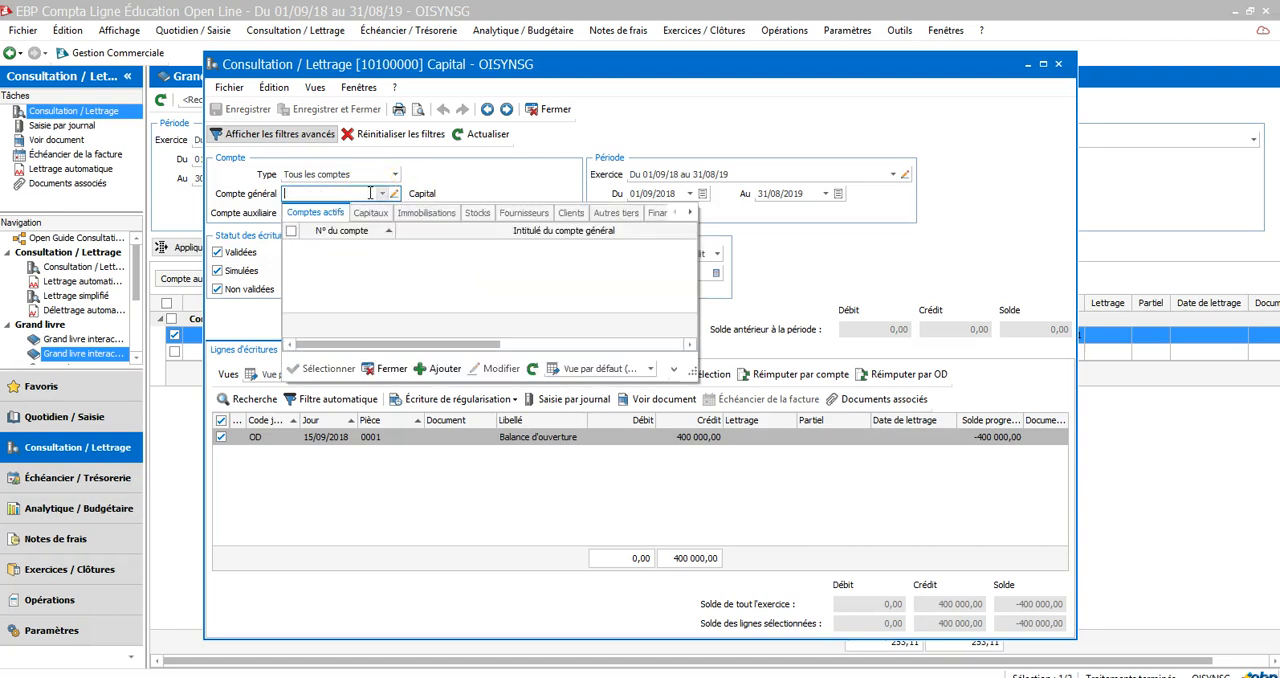
{"action": "type", "text": "411"}
{"action": "left_click", "coordinate": [378, 247]}
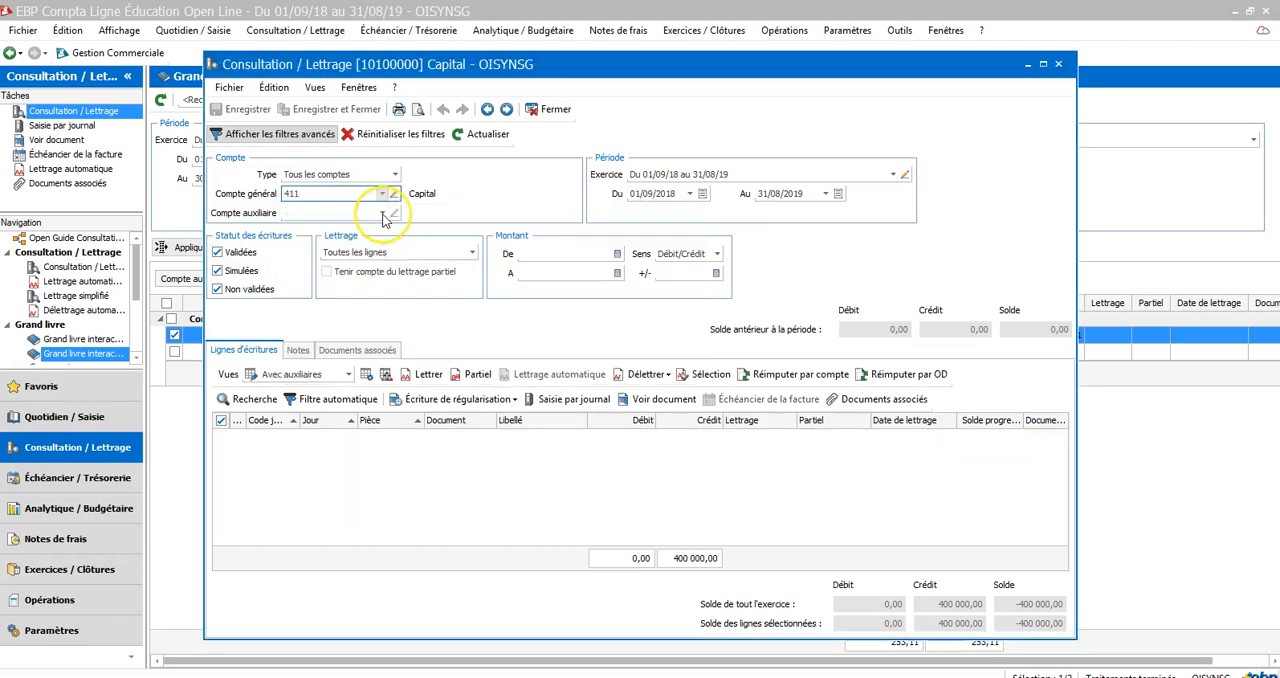
{"action": "left_click", "coordinate": [382, 213]}
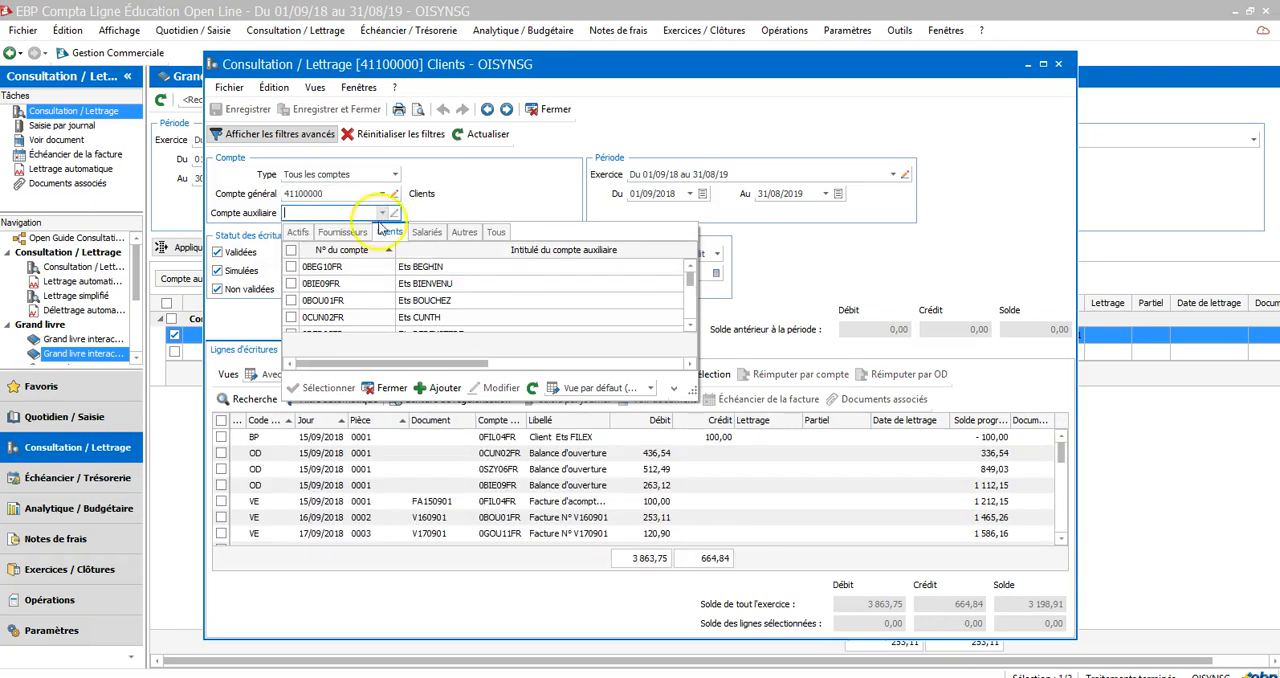
{"action": "left_click", "coordinate": [376, 298]}
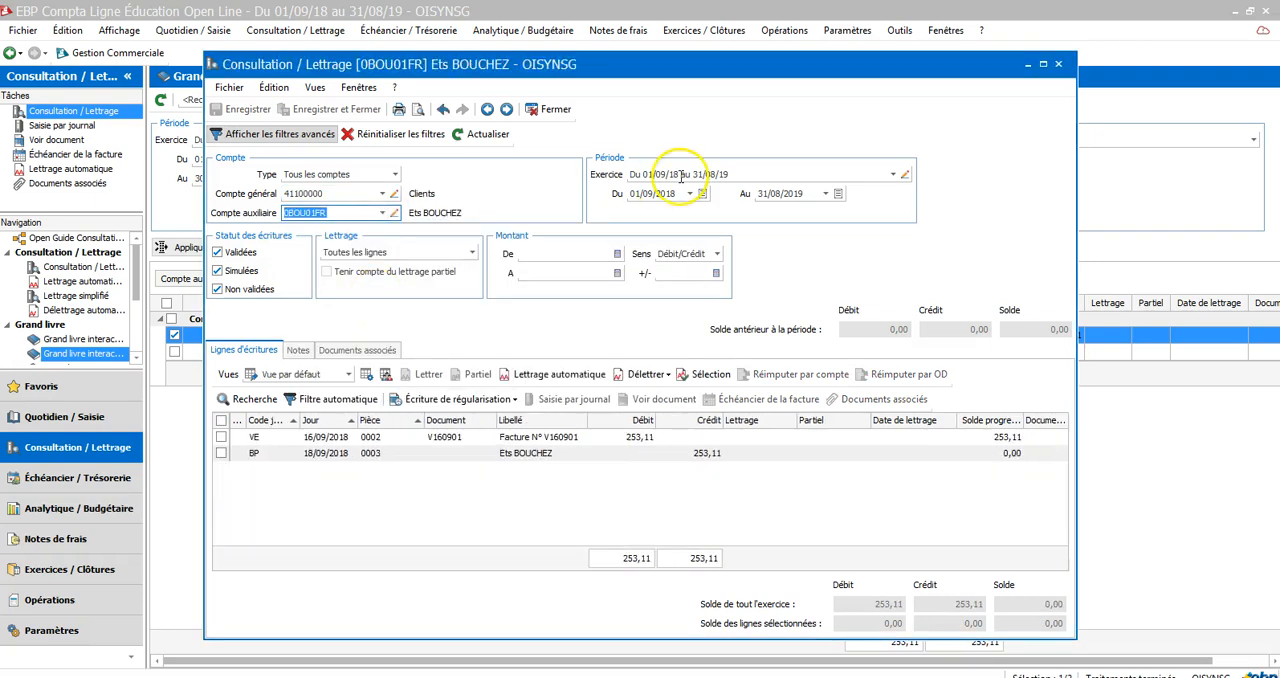
Set the end date of the reconciliation period to 30/11/2018
{"action": "left_click", "coordinate": [781, 193]}
{"action": "left_click", "coordinate": [782, 193]}
{"action": "key", "text": "BackSpace"}
{"action": "key", "text": "BackSpace"}
{"action": "key", "text": "BackSpace"}
{"action": "key", "text": "BackSpace"}
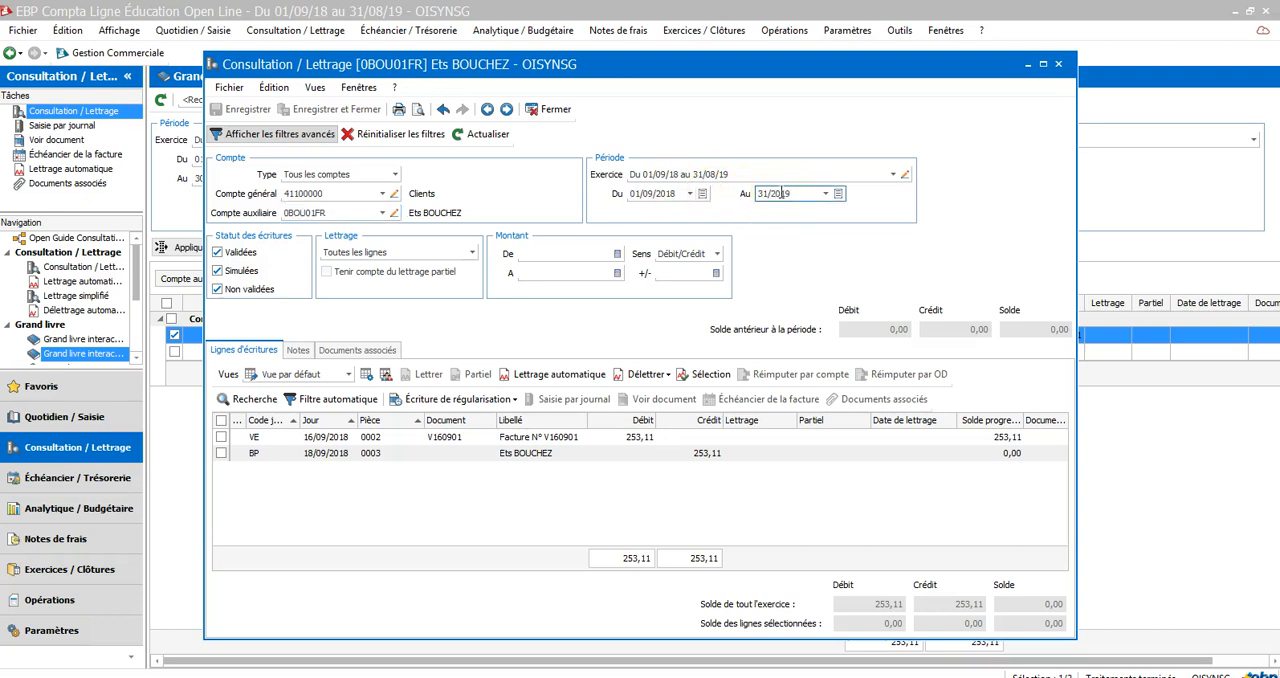
{"action": "type", "text": "0/11"}
{"action": "left_click", "coordinate": [810, 195]}
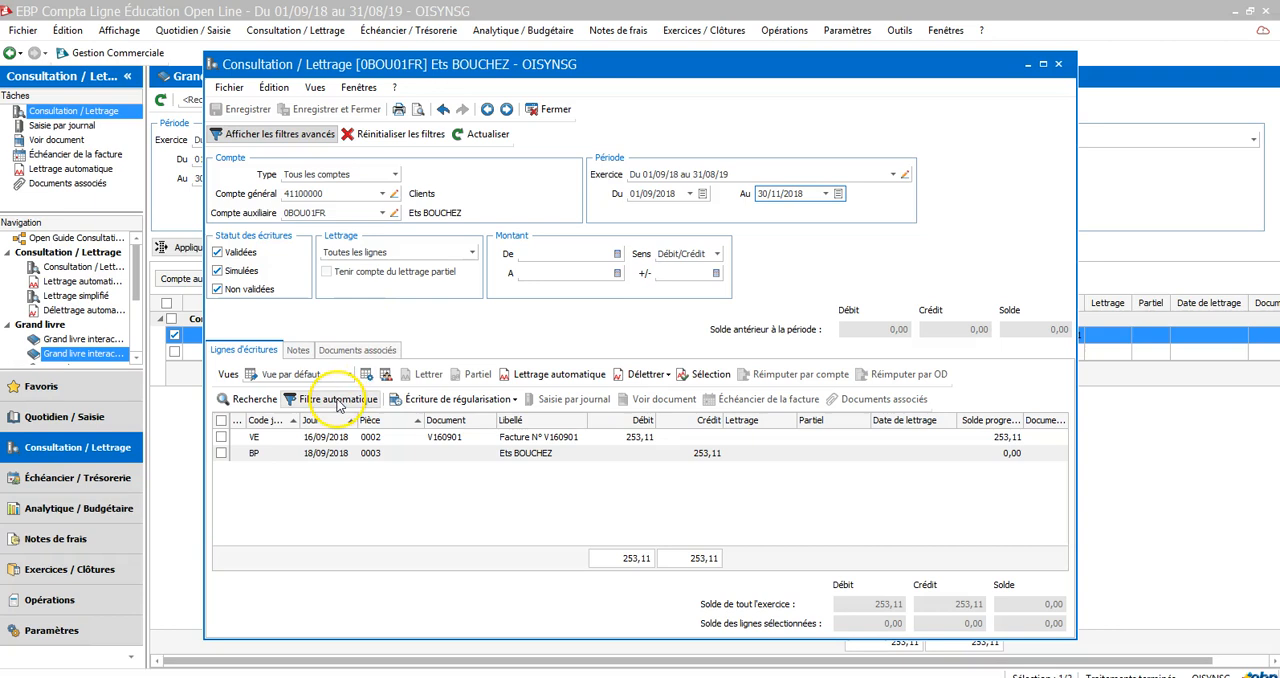
{"action": "left_click", "coordinate": [323, 535]}
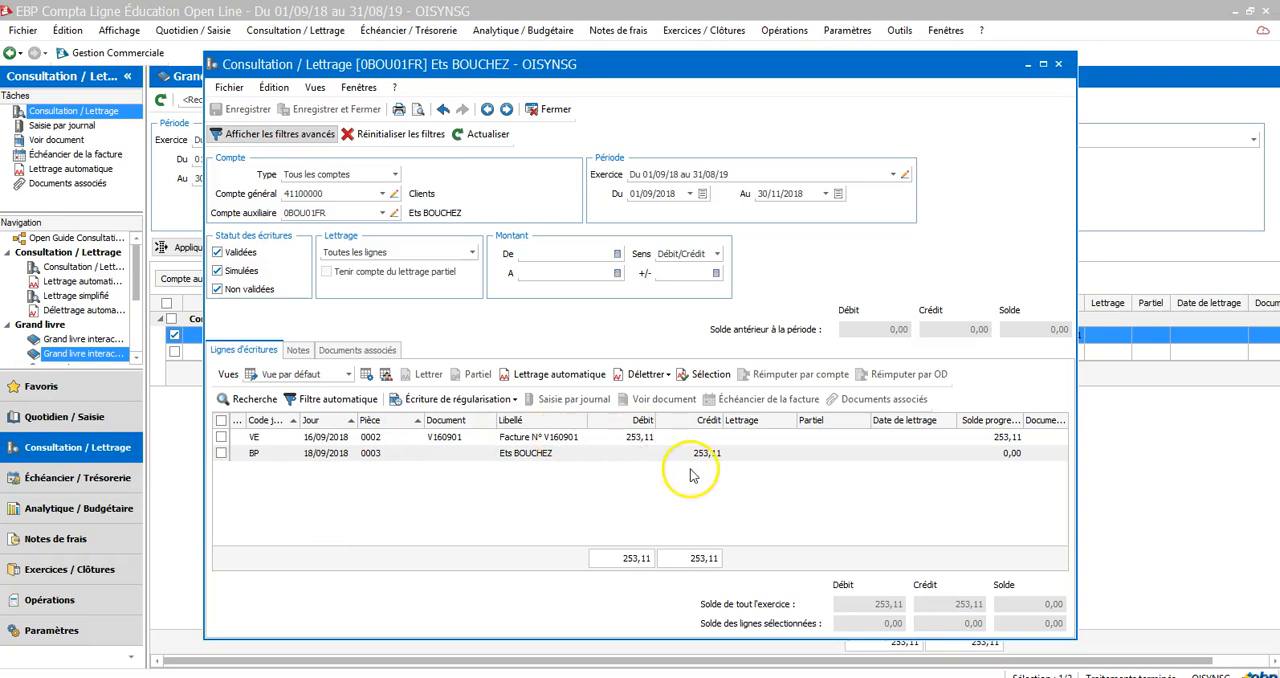
Reconcile invoice V160901 with the Ets BOUCHEZ bank payment using lettrage code A
{"action": "left_click", "coordinate": [646, 438]}
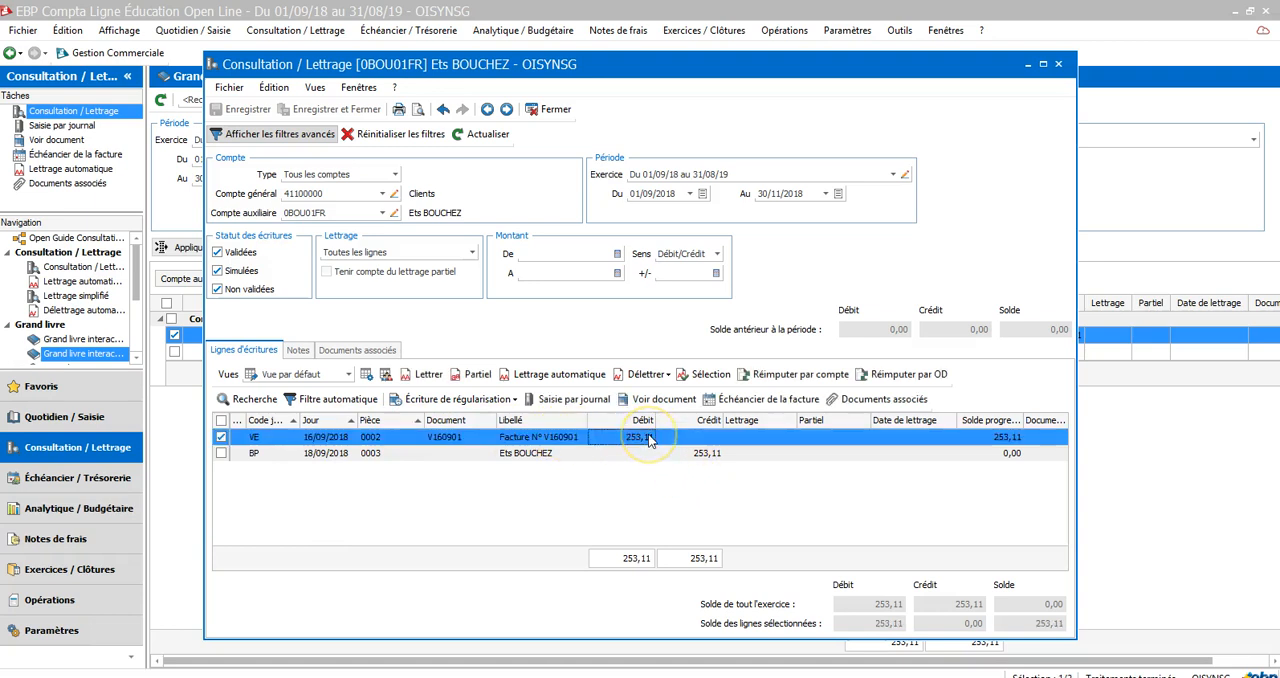
{"action": "left_click", "coordinate": [703, 455], "text": "ctrl"}
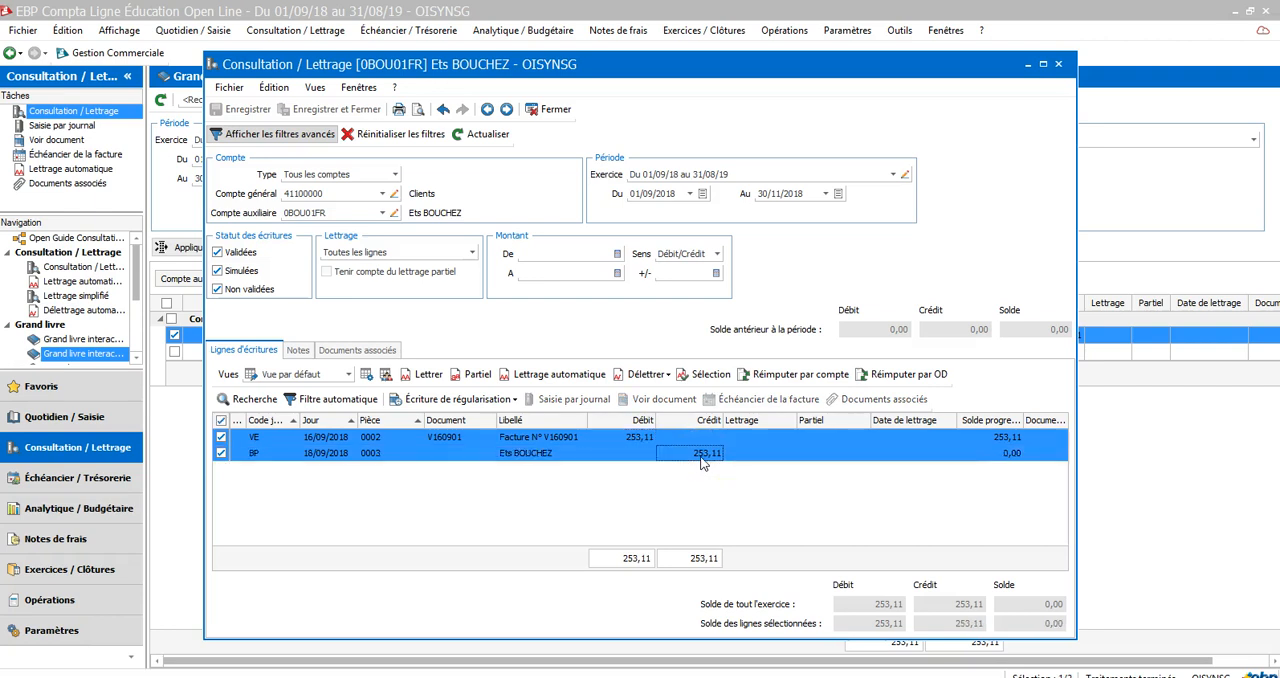
{"action": "left_click", "coordinate": [430, 375]}
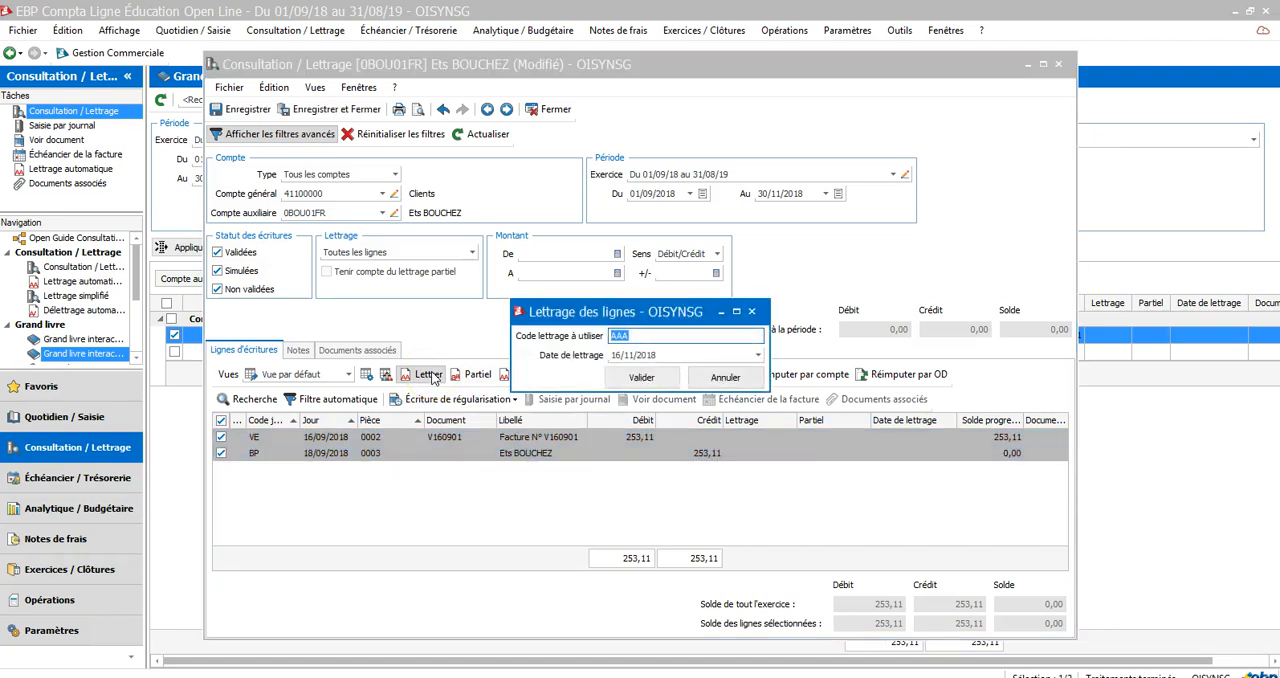
{"action": "type", "text": "A"}
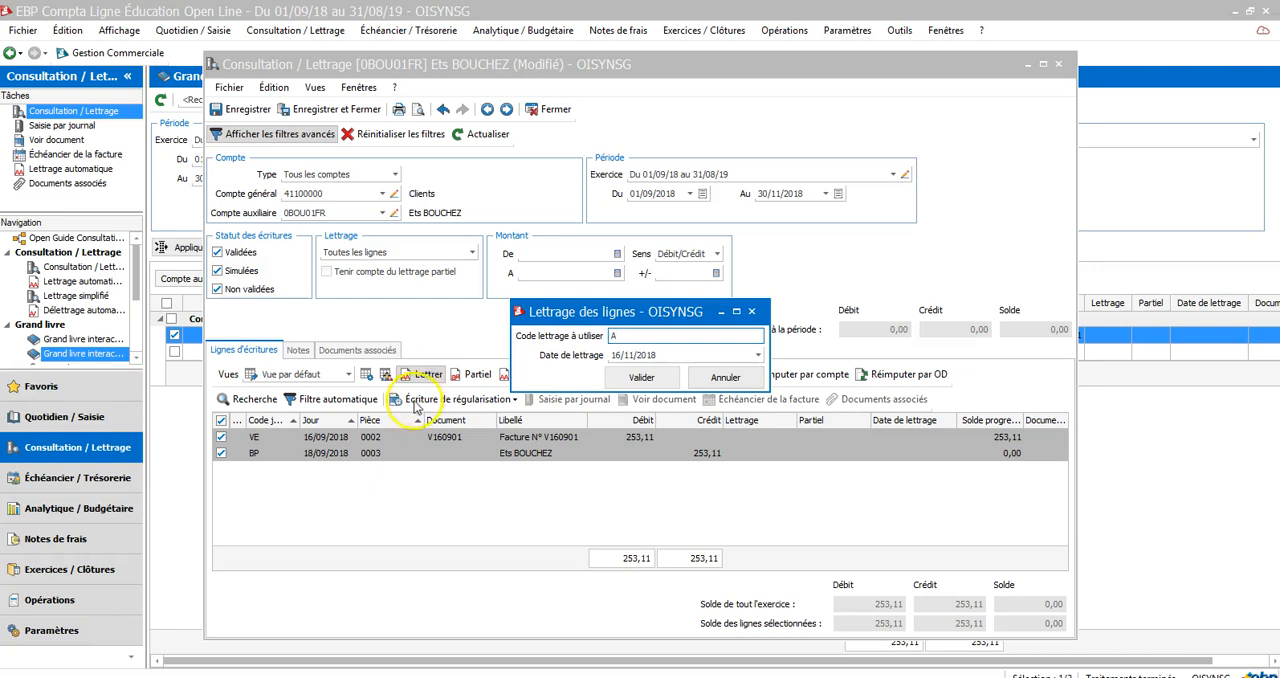
{"action": "left_click", "coordinate": [643, 378]}
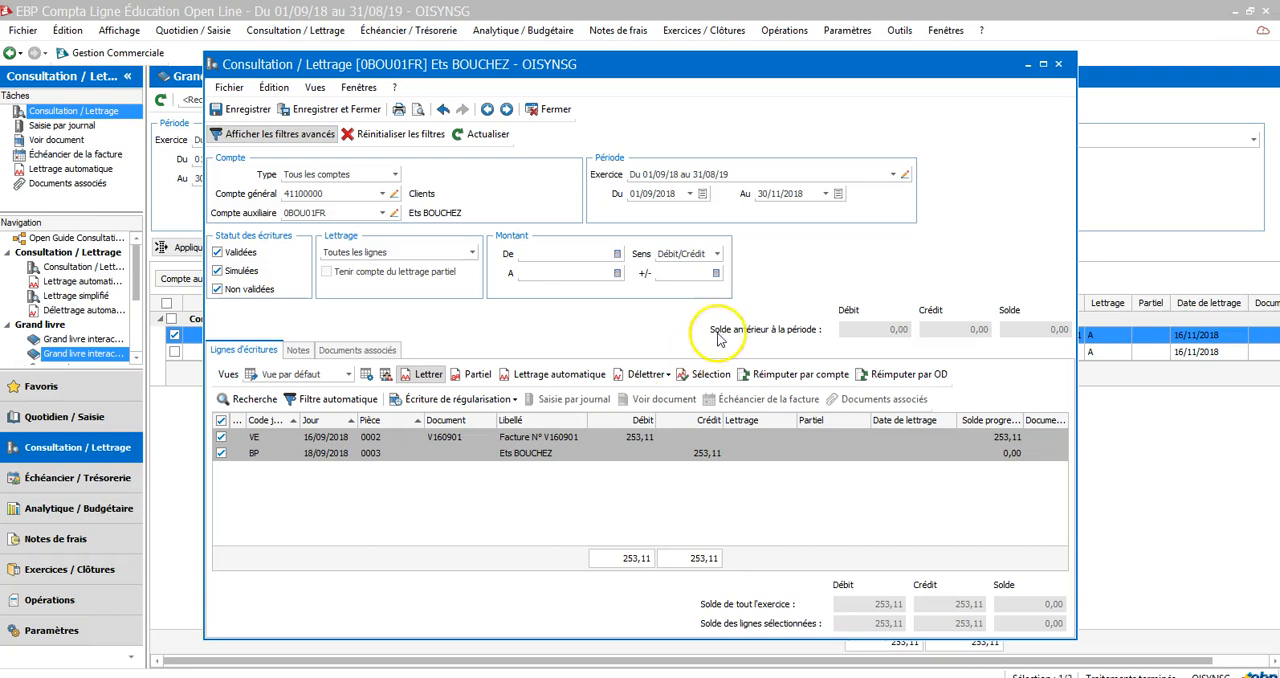
Close the Consultation / Lettrage window and check the lettrage codes on both Ets BOUCHEZ entries in the auxiliary ledger
{"action": "left_click", "coordinate": [1059, 68]}
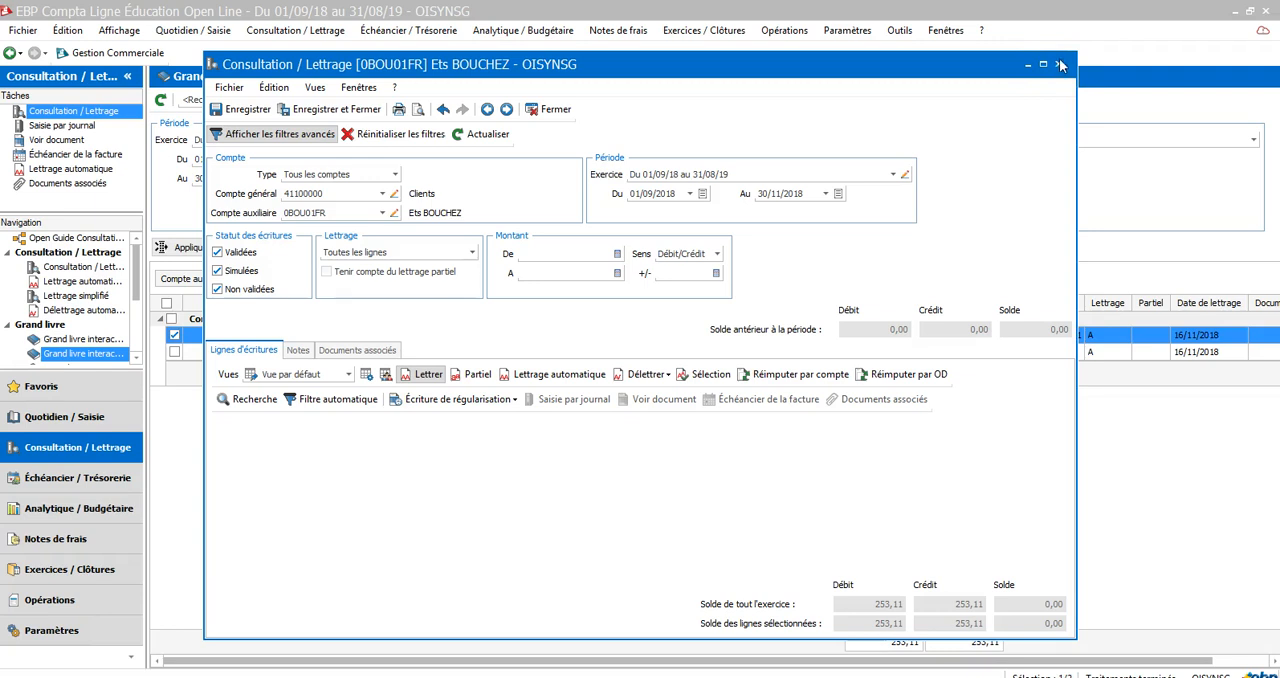
{"action": "left_click", "coordinate": [1060, 65]}
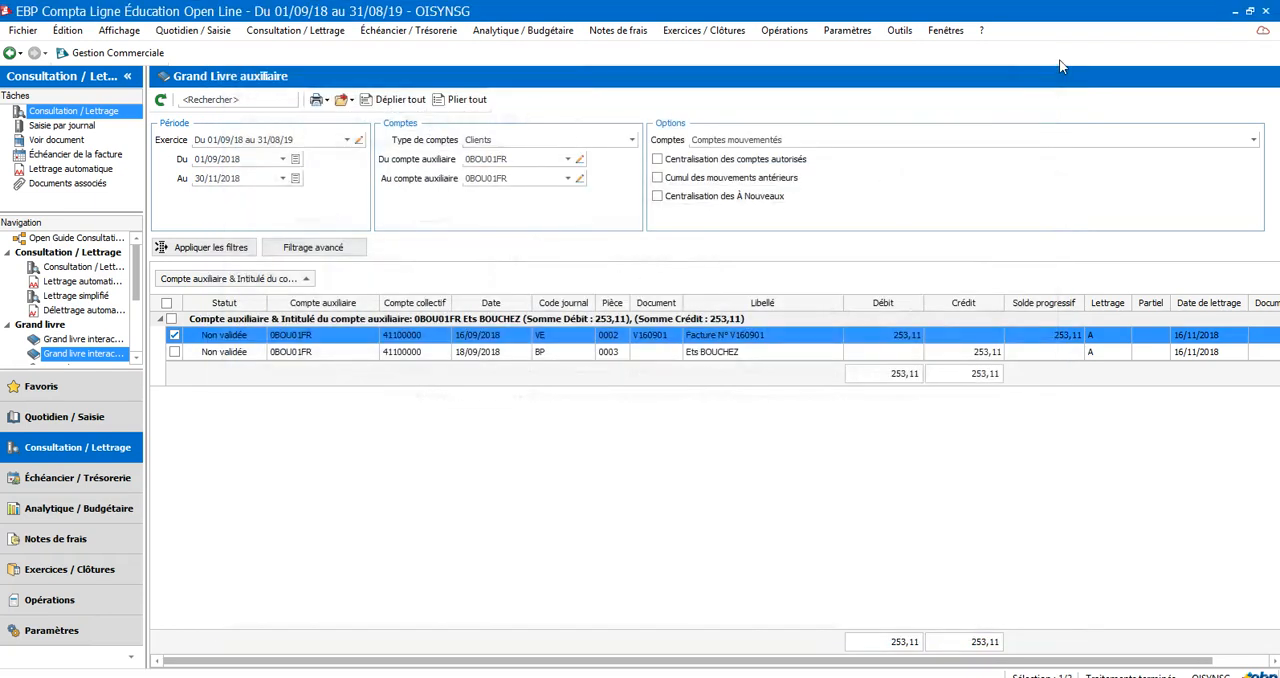
{"action": "left_click", "coordinate": [1096, 335]}
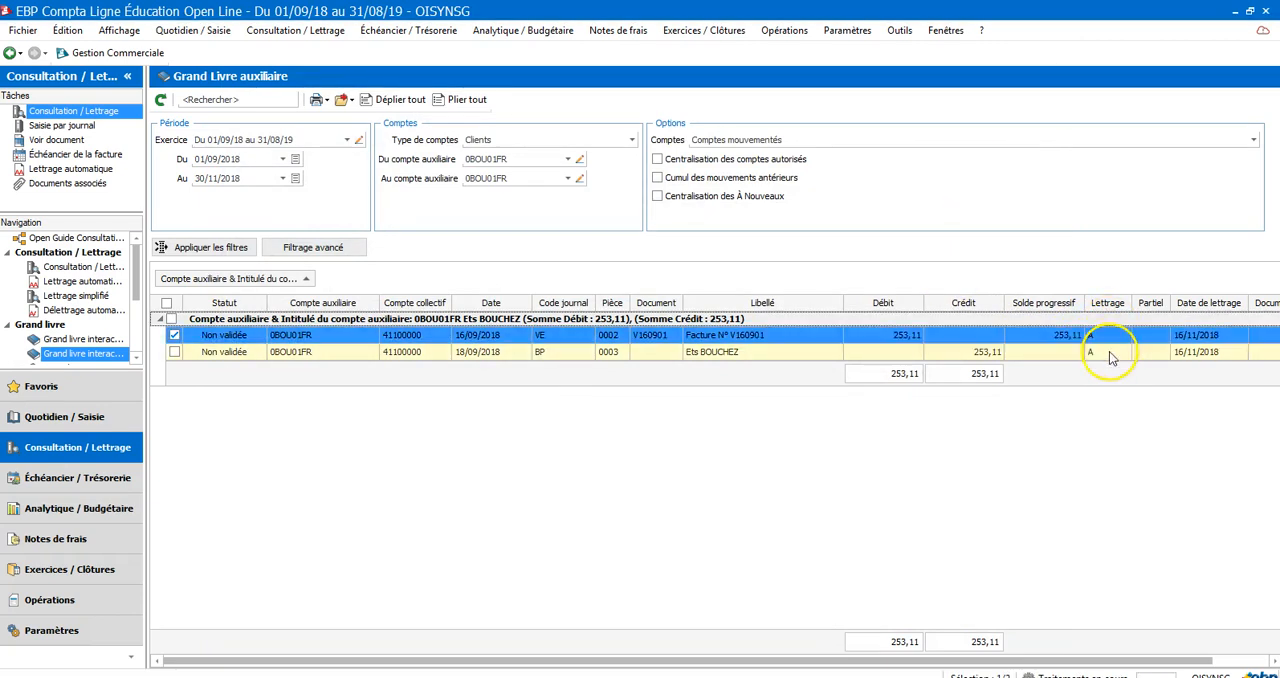
{"action": "left_click", "coordinate": [1109, 351]}
{"action": "left_click", "coordinate": [1107, 343]}
Filter the auxiliary ledger to the Ets BEGHIN account
{"action": "left_click", "coordinate": [567, 160]}
{"action": "left_click", "coordinate": [560, 212]}
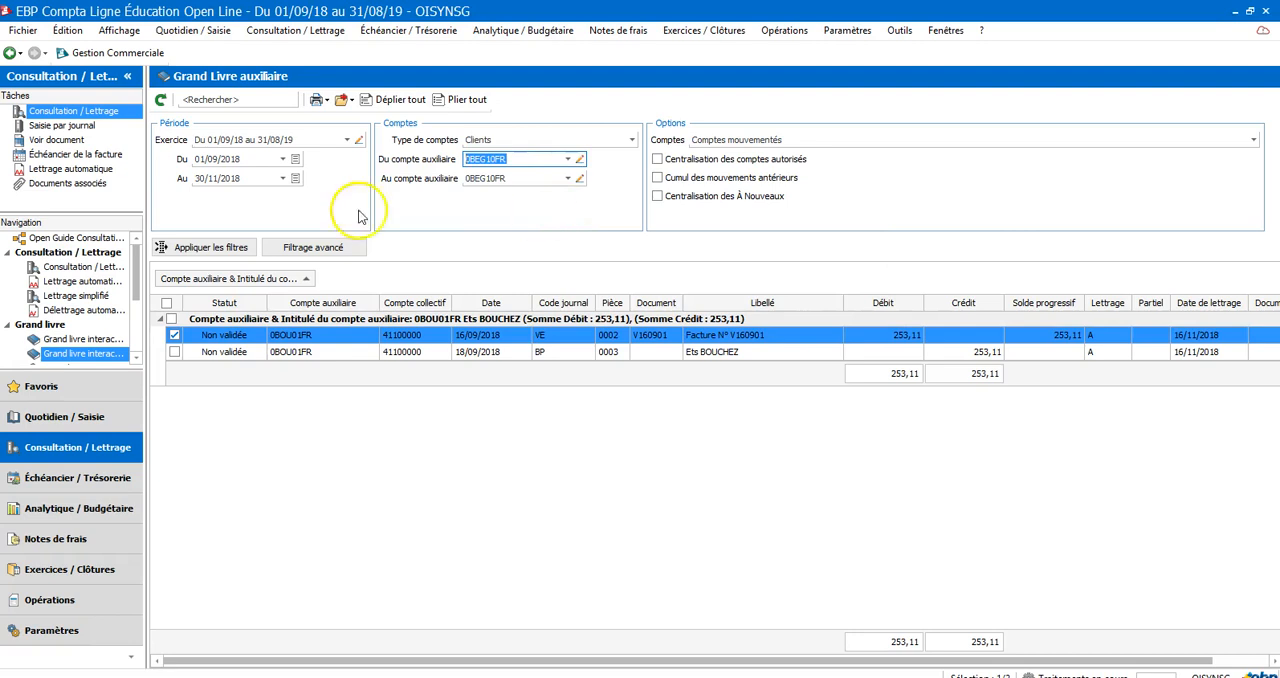
{"action": "left_click", "coordinate": [194, 250]}
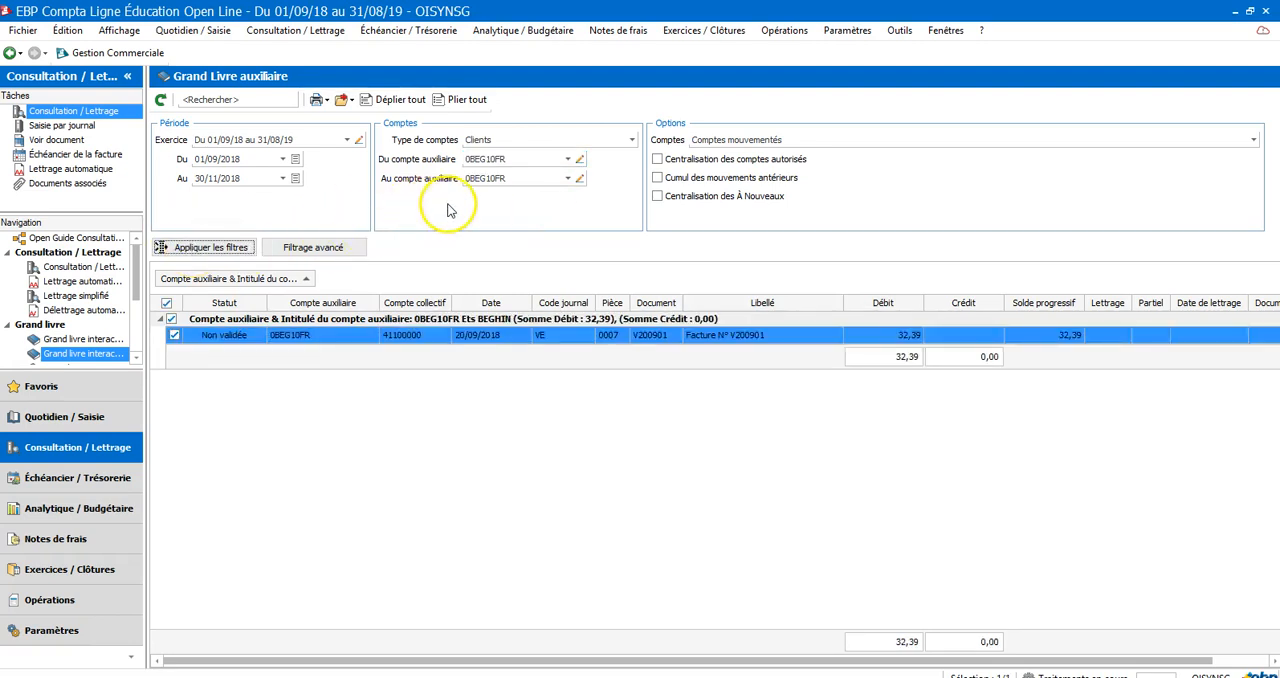
Filter the auxiliary ledger to the Ets BIENVENU account and examine its entries
{"action": "left_click", "coordinate": [568, 162]}
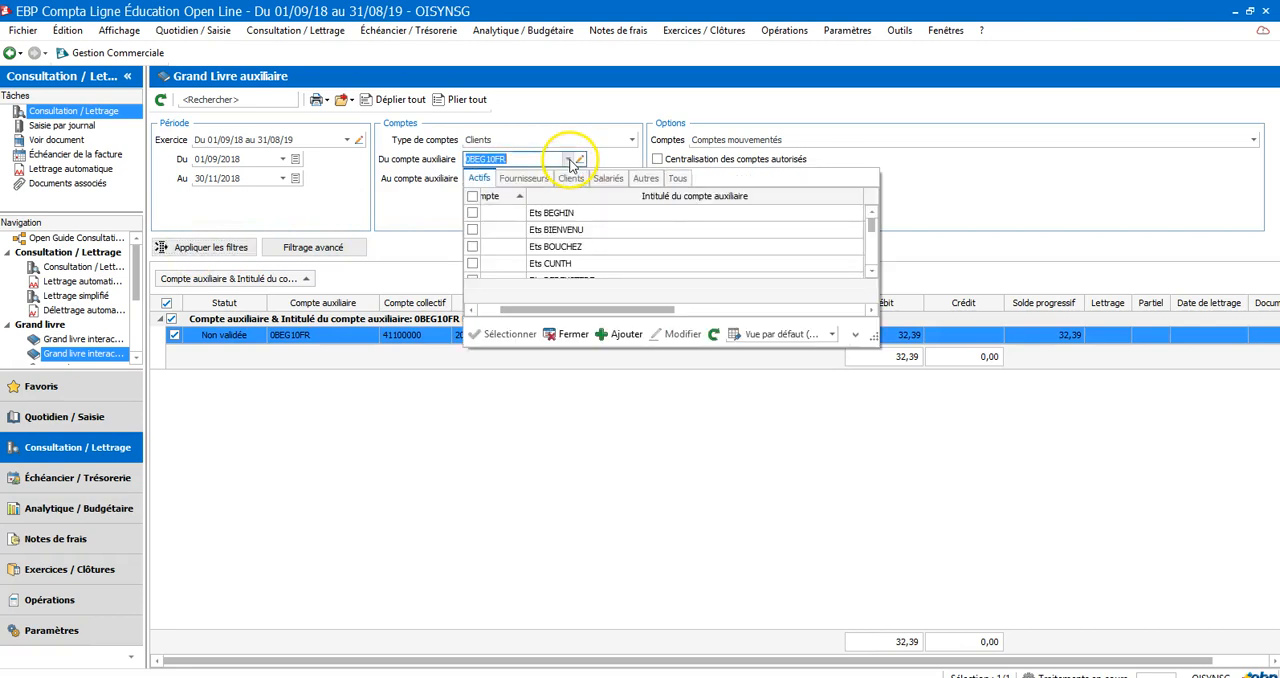
{"action": "left_click", "coordinate": [740, 229]}
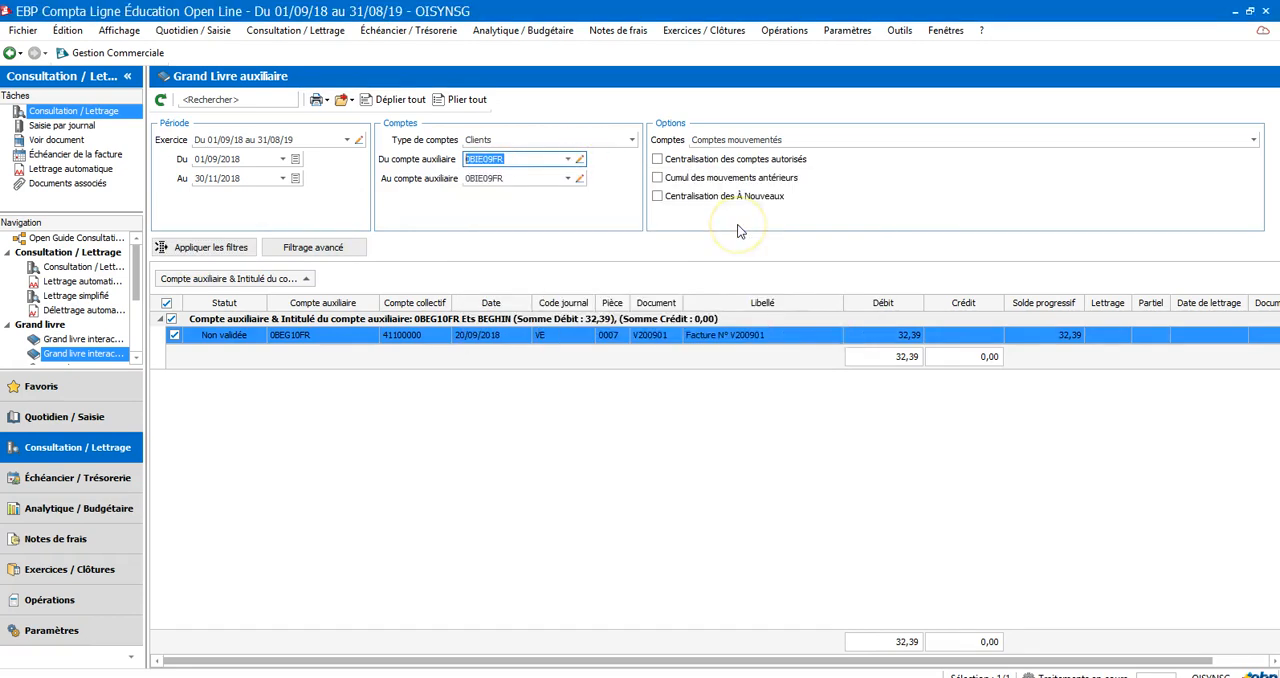
{"action": "left_click", "coordinate": [214, 249]}
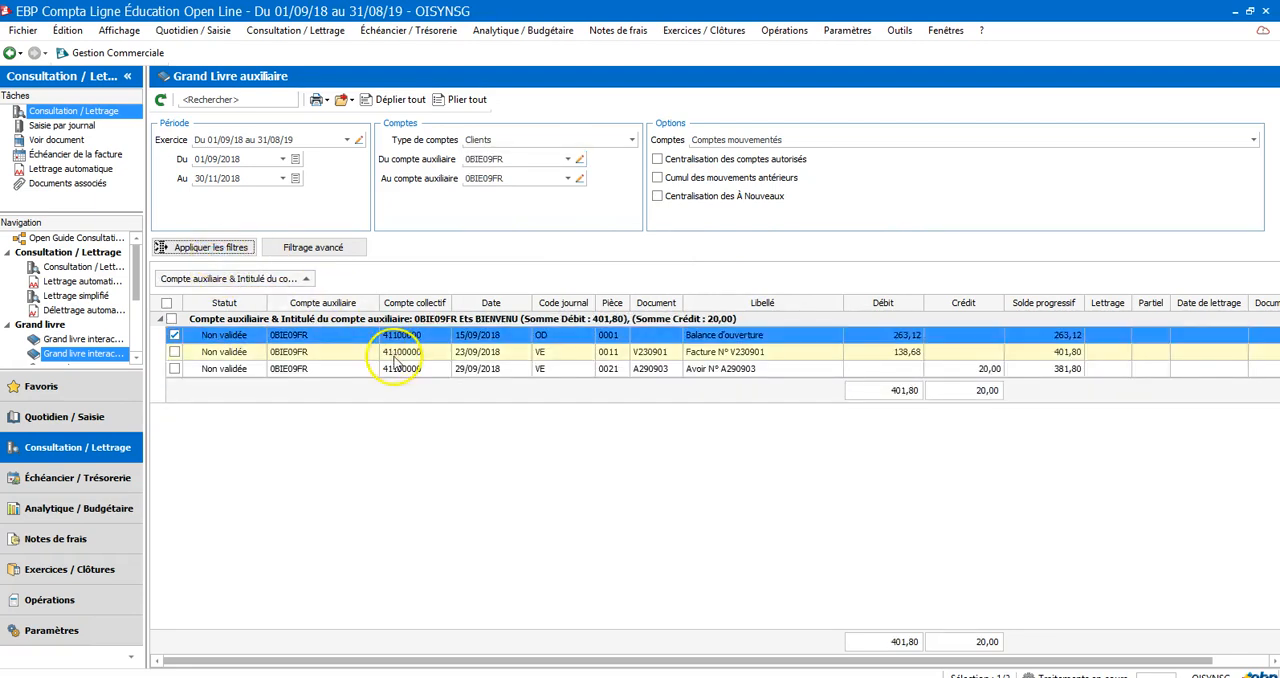
{"action": "left_click", "coordinate": [871, 340]}
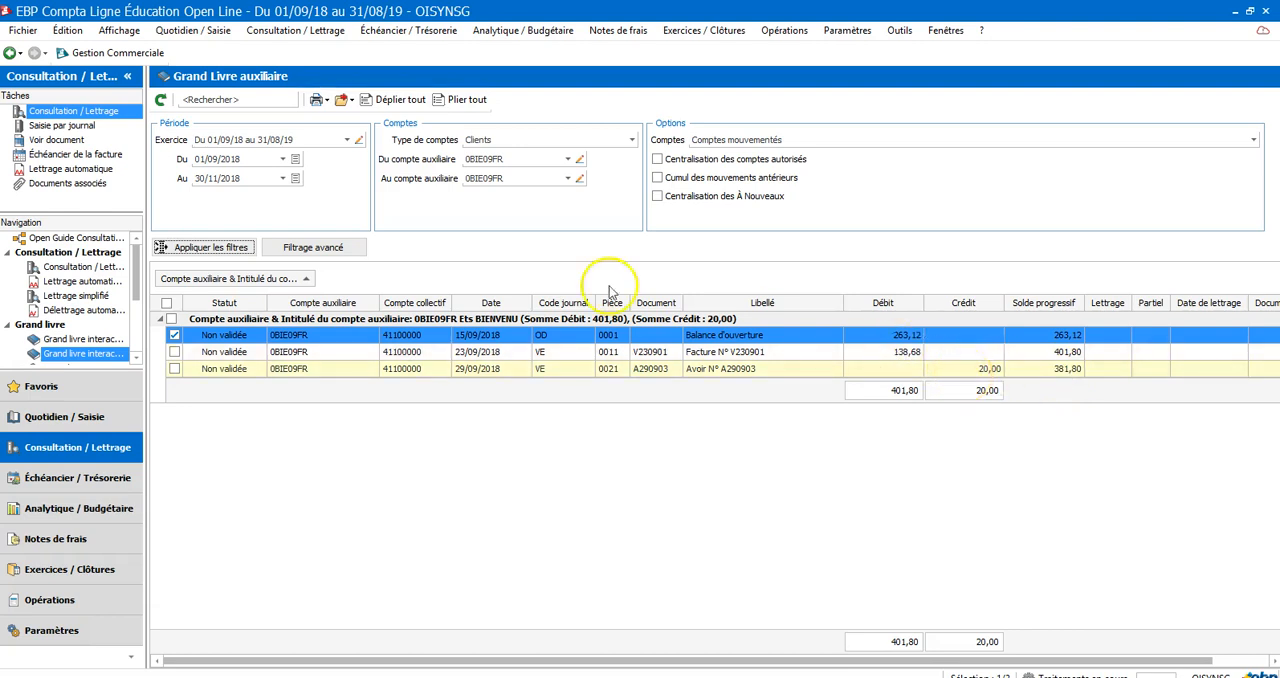
Display the journals for all months and open the BP bank journal for September 2018
{"action": "left_click", "coordinate": [163, 32]}
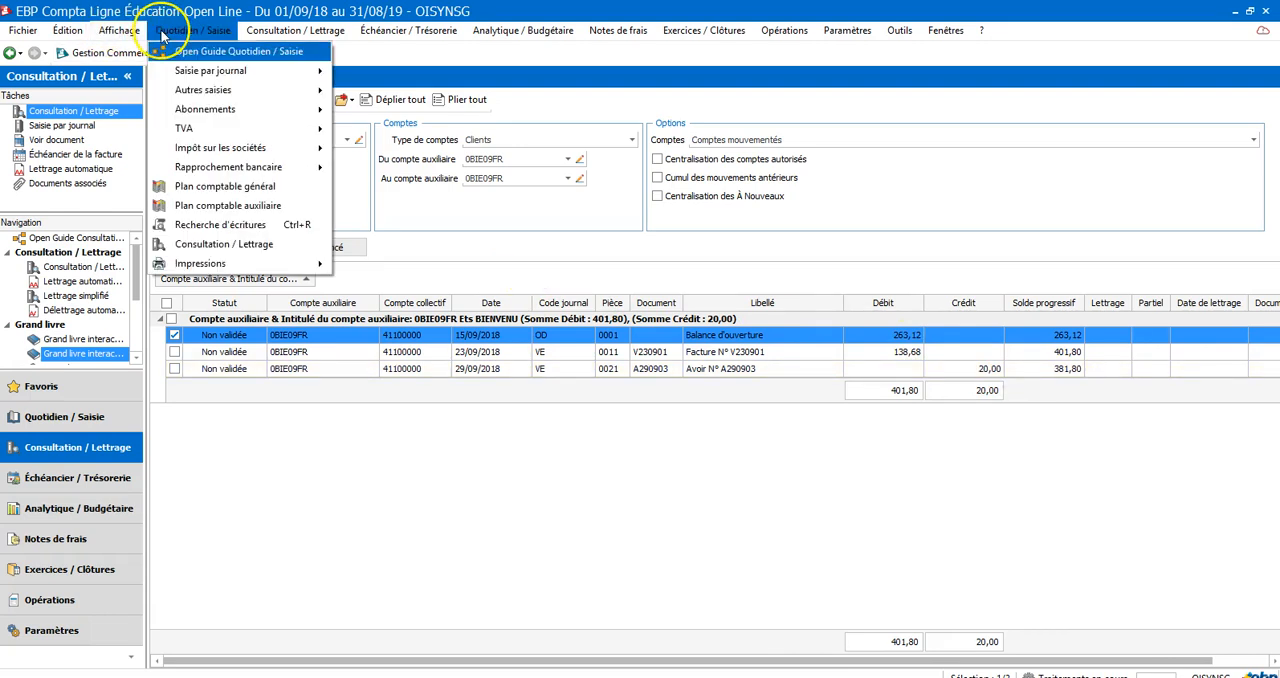
{"action": "mouse_move", "coordinate": [268, 76]}
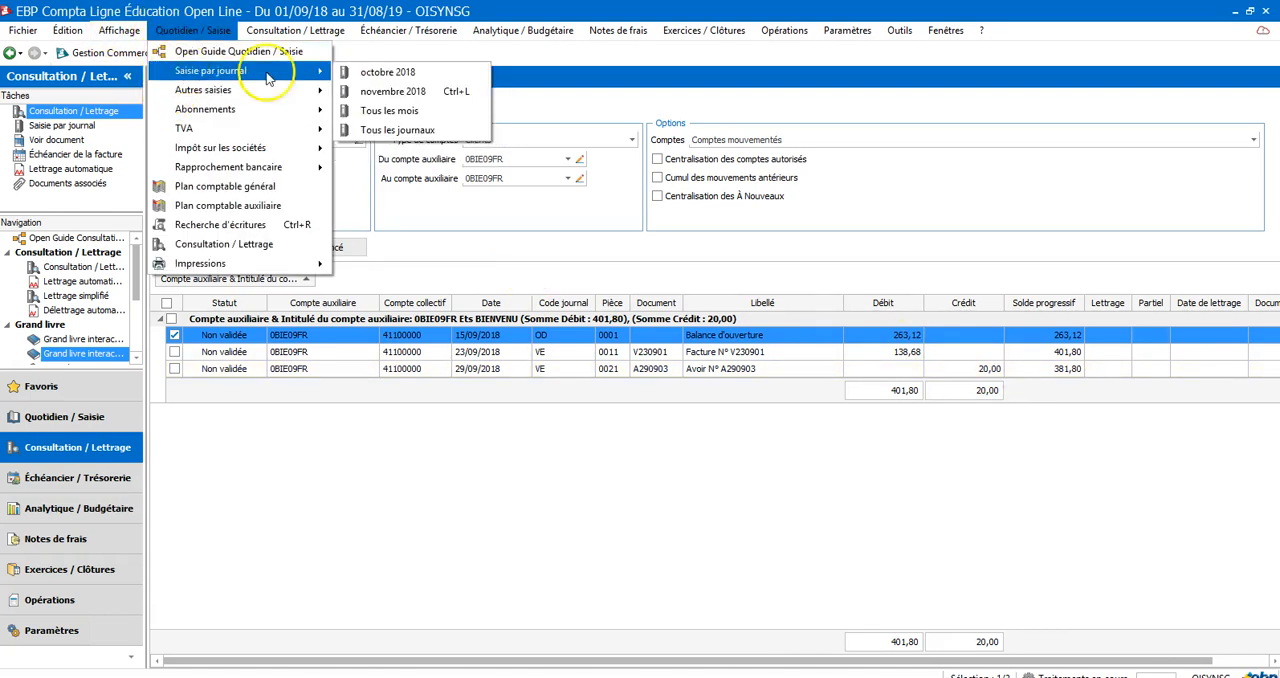
{"action": "left_click", "coordinate": [356, 117]}
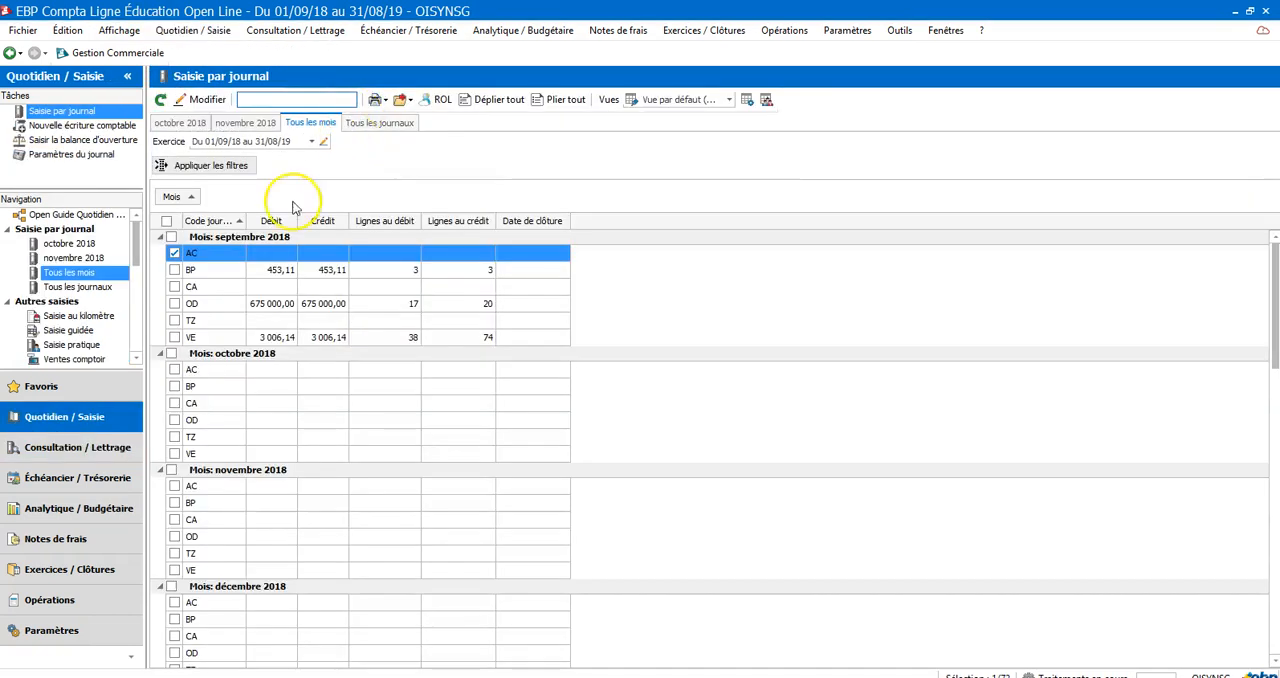
{"action": "left_click", "coordinate": [263, 275]}
{"action": "double_click", "coordinate": [263, 275]}
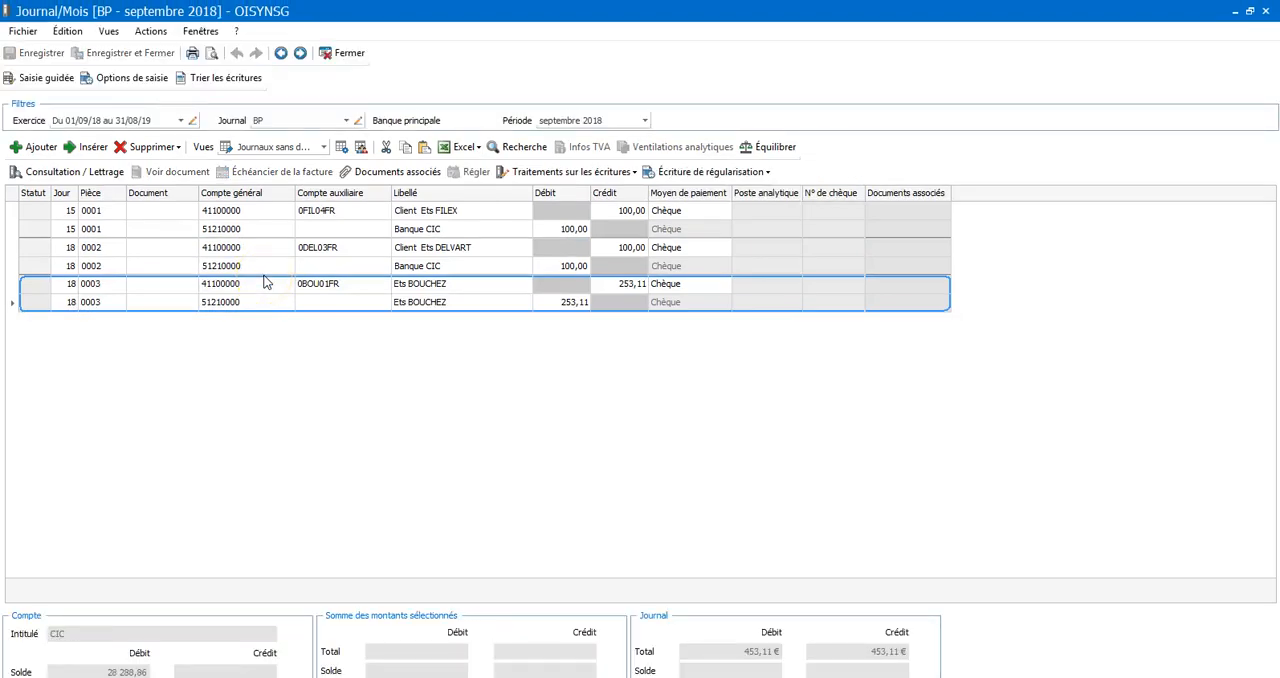
Add an entry dated the 18th as piece 0004, with general account 41100000 and auxiliary account Ets BIENVENU
{"action": "left_click", "coordinate": [290, 302]}
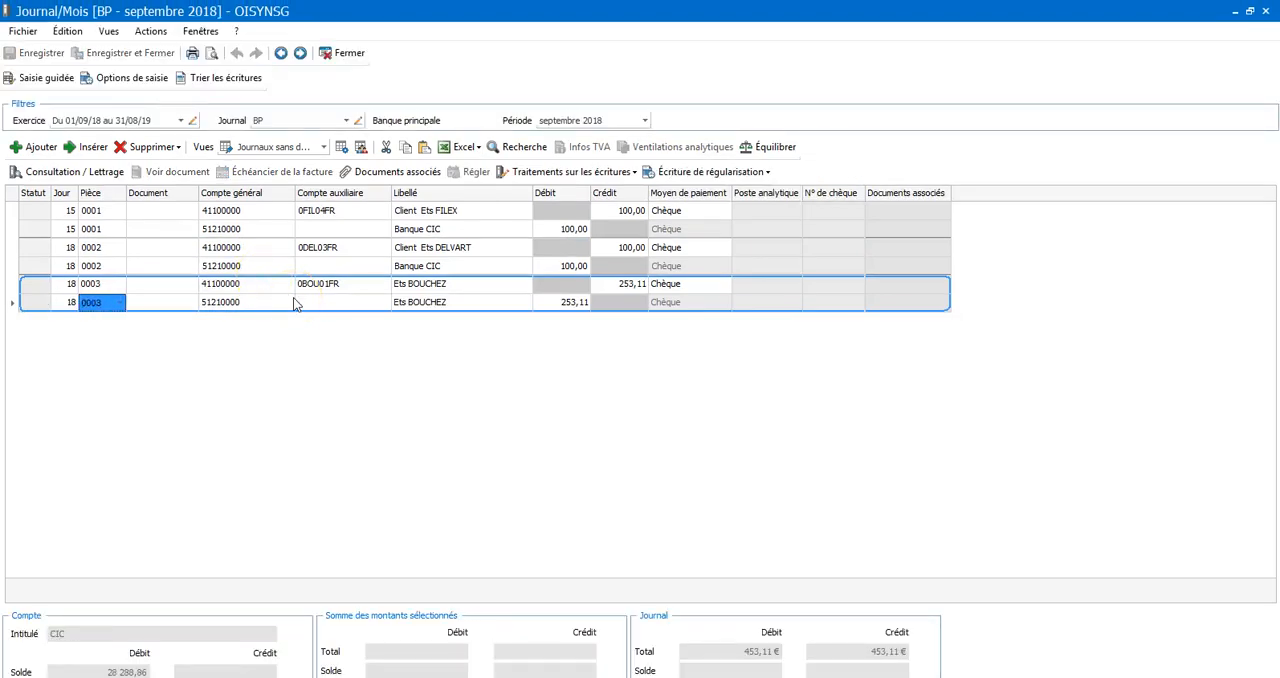
{"action": "key", "text": "Return"}
{"action": "key", "text": "Return"}
{"action": "key", "text": "Return"}
{"action": "key", "text": "Return"}
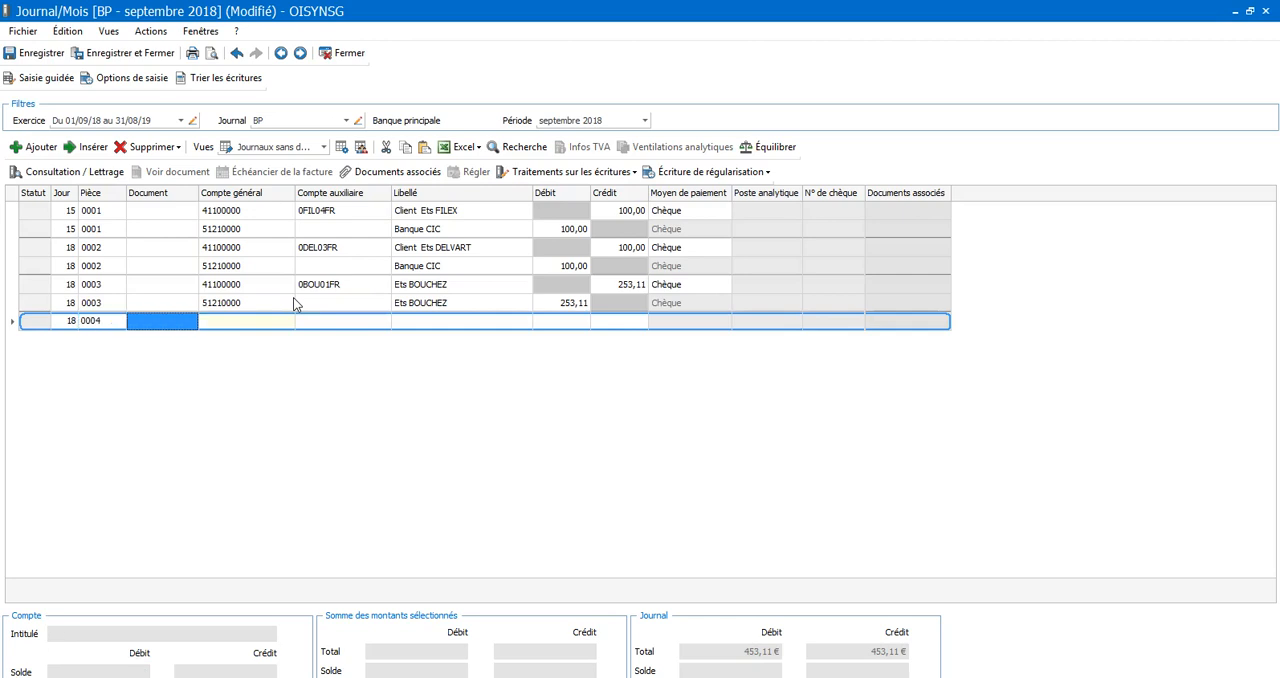
{"action": "type", "text": "41100000"}
{"action": "key", "text": "Return"}
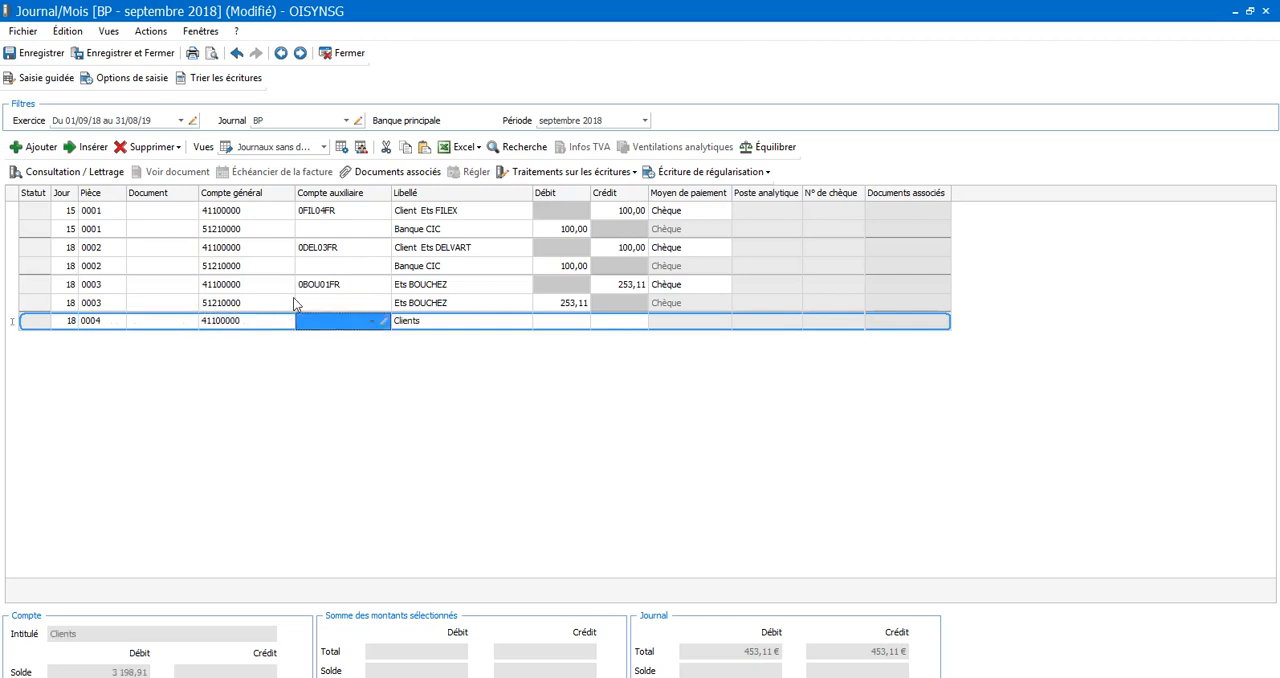
{"action": "left_click", "coordinate": [371, 323]}
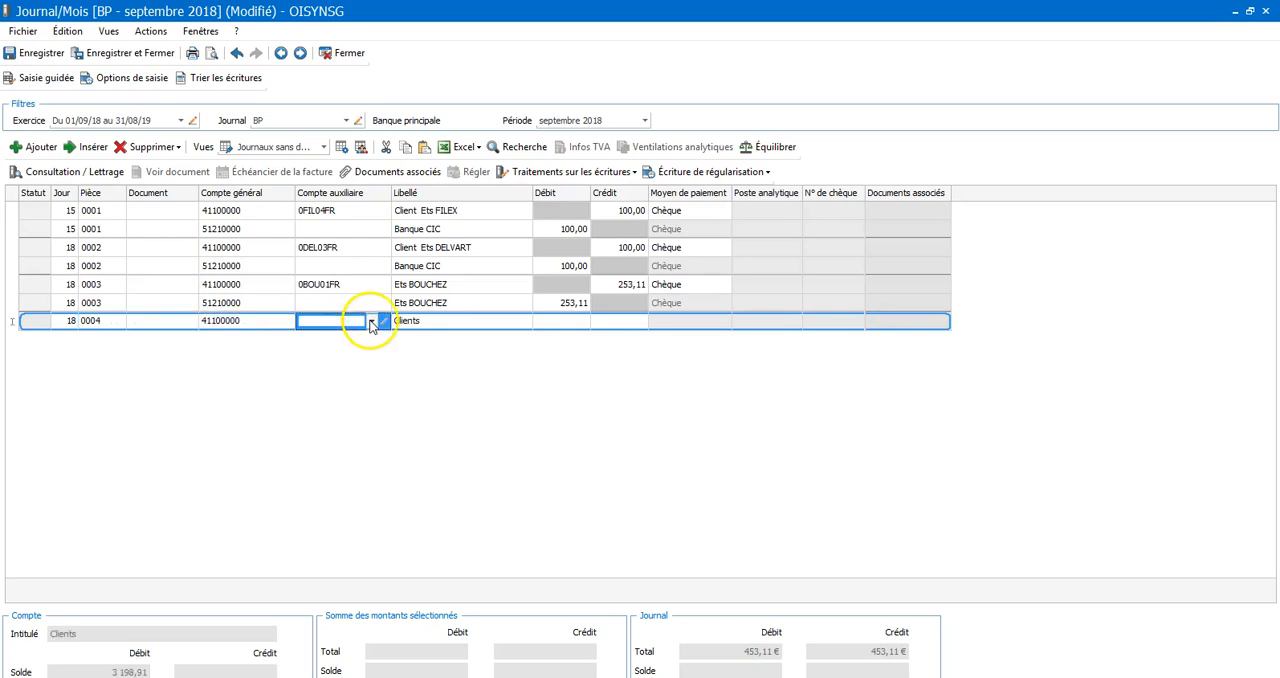
{"action": "left_click", "coordinate": [367, 392]}
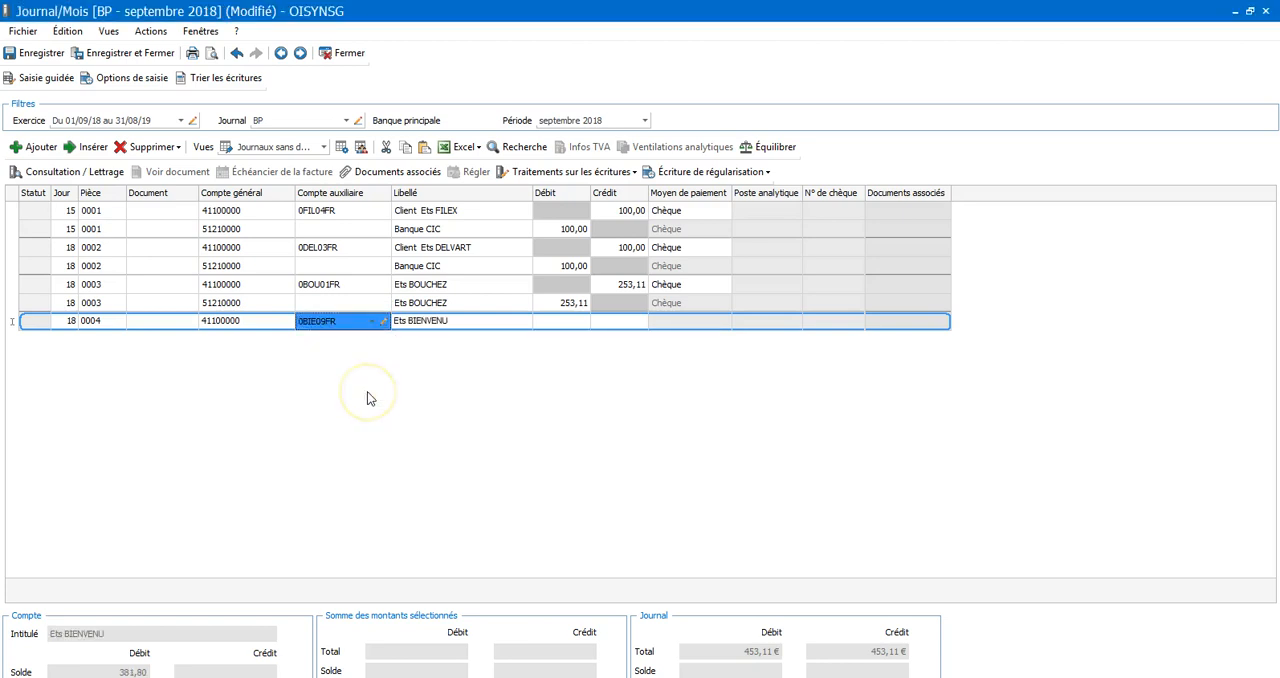
Enter a credit of 118,31 on the Ets BIENVENU line
{"action": "key", "text": "Return"}
{"action": "key", "text": "Return"}
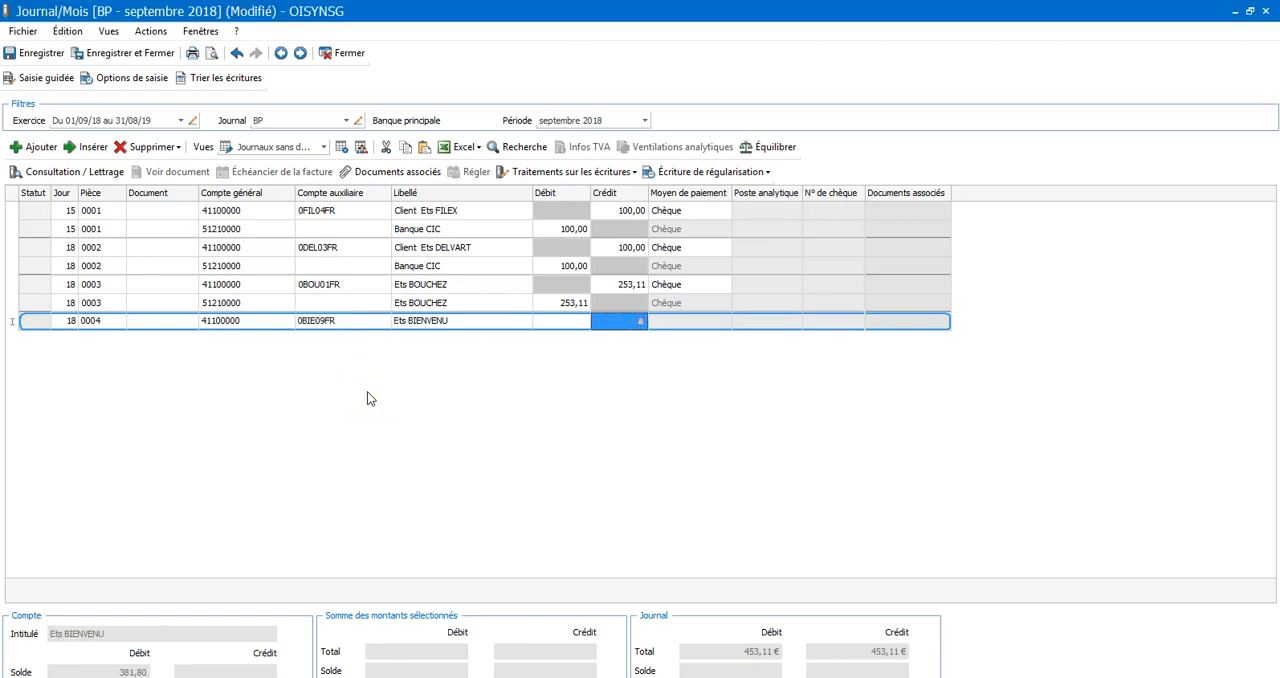
{"action": "type", "text": "118"}
{"action": "left_click", "coordinate": [766, 677]}
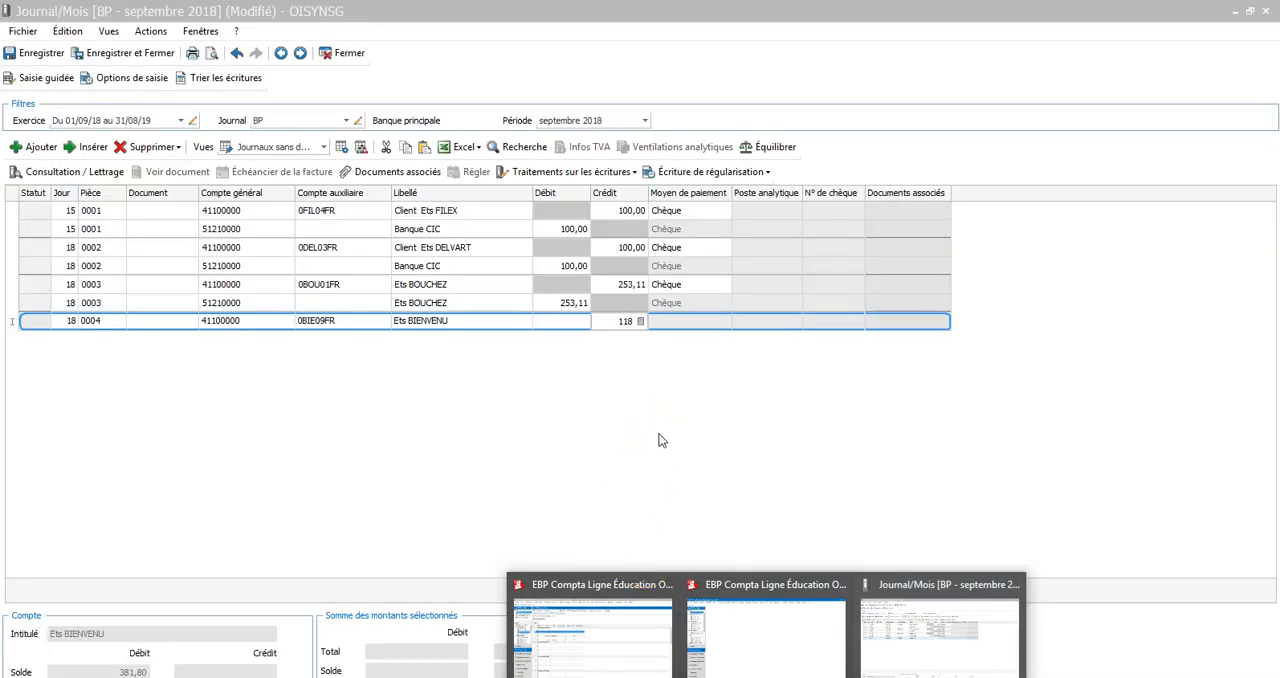
{"action": "left_click", "coordinate": [638, 322]}
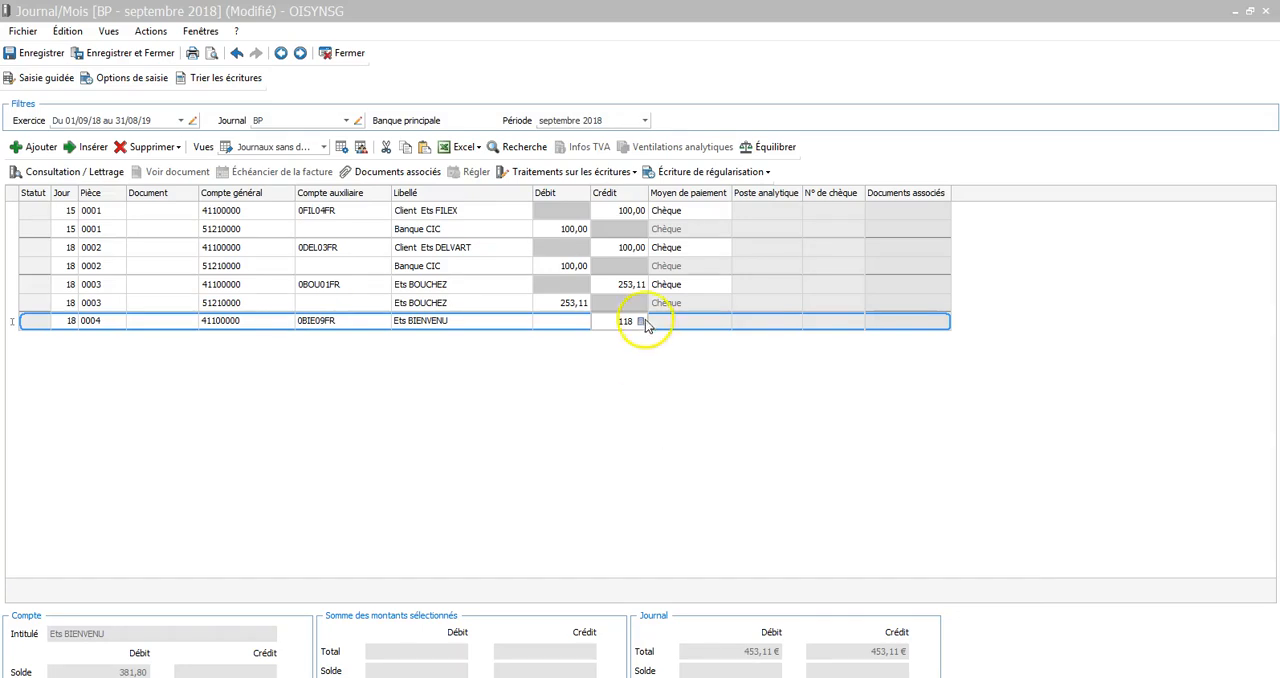
{"action": "double_click", "coordinate": [637, 324]}
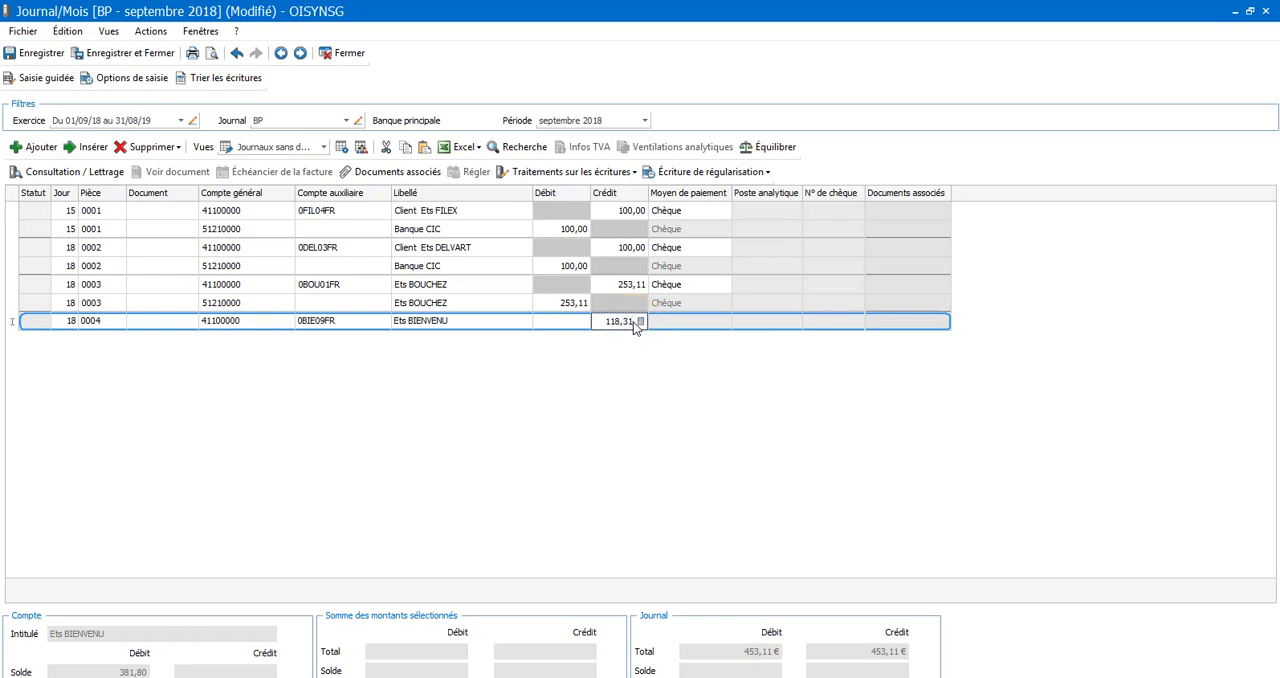
{"action": "key", "text": "Tab"}
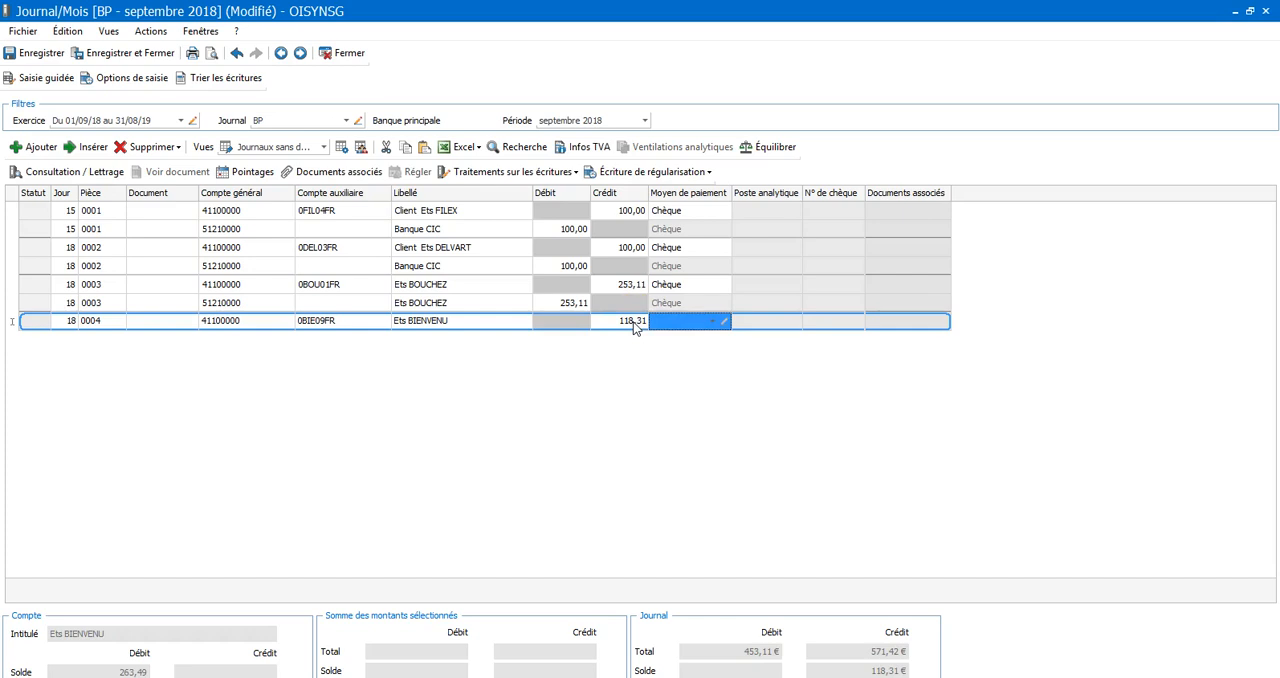
Set the Ets BIENVENU line's payment method to Chèque, complete the balancing bank line, and close the journal saving the changes
{"action": "type", "text": "ch"}
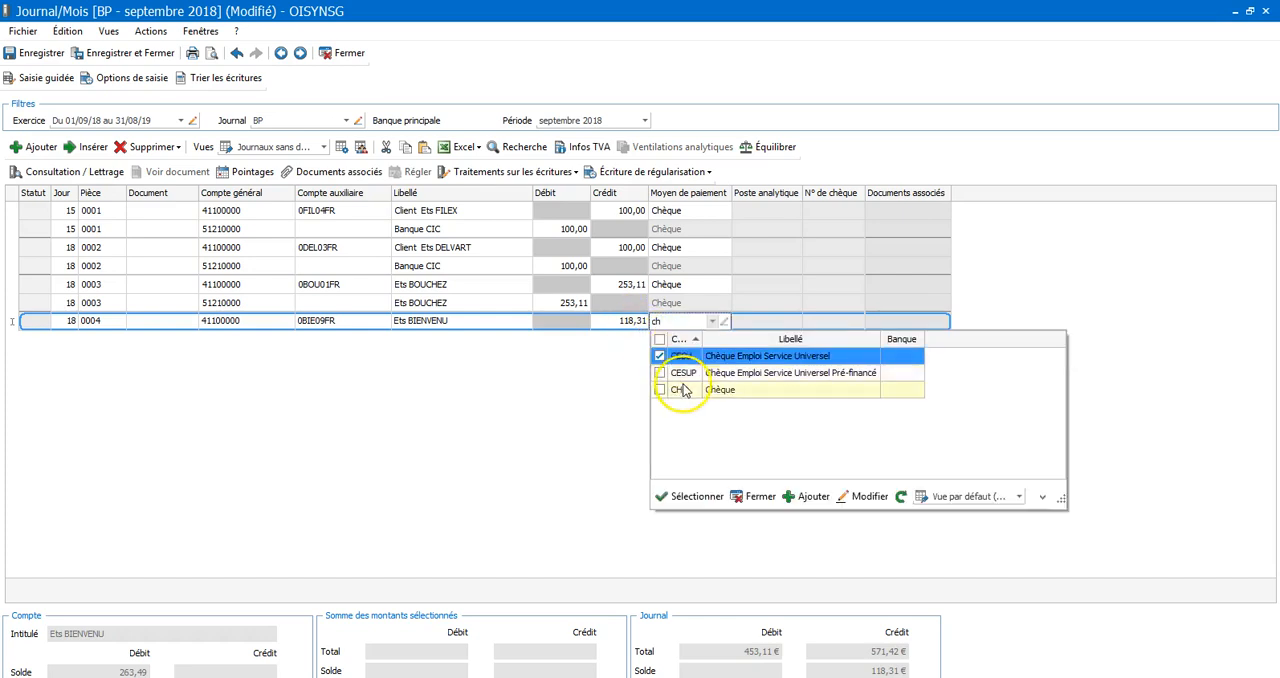
{"action": "left_click", "coordinate": [684, 392]}
{"action": "key", "text": "Return"}
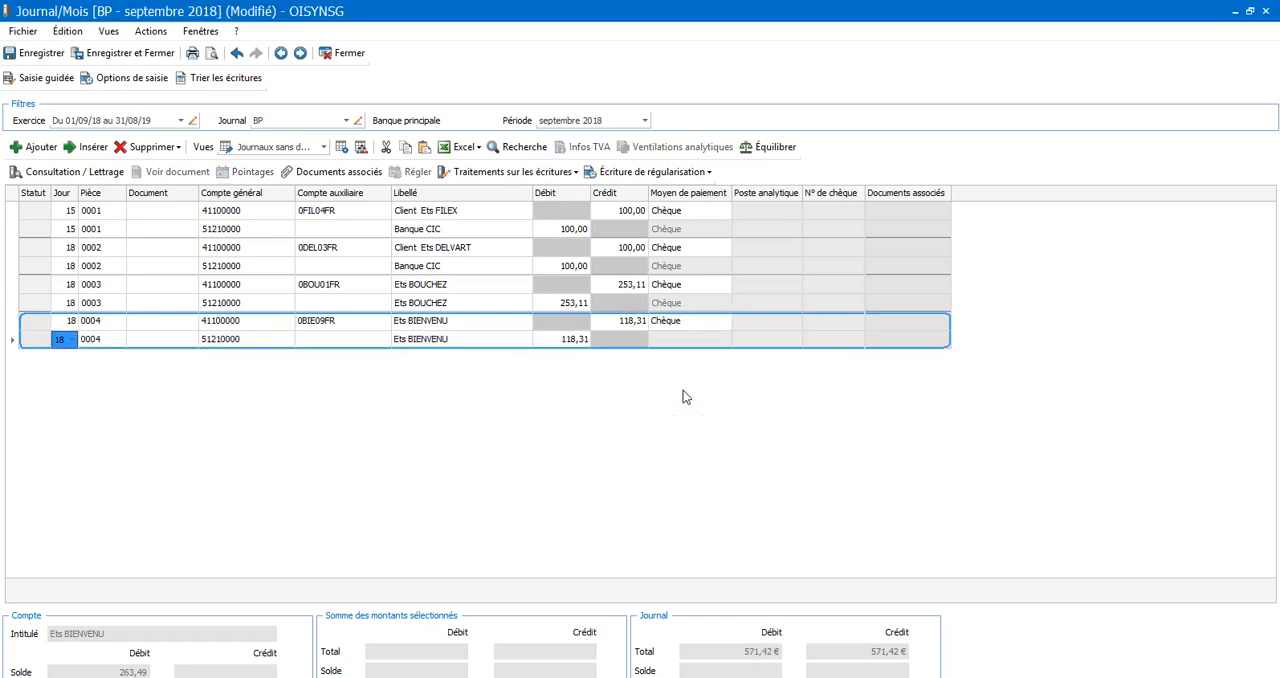
{"action": "left_click", "coordinate": [347, 54]}
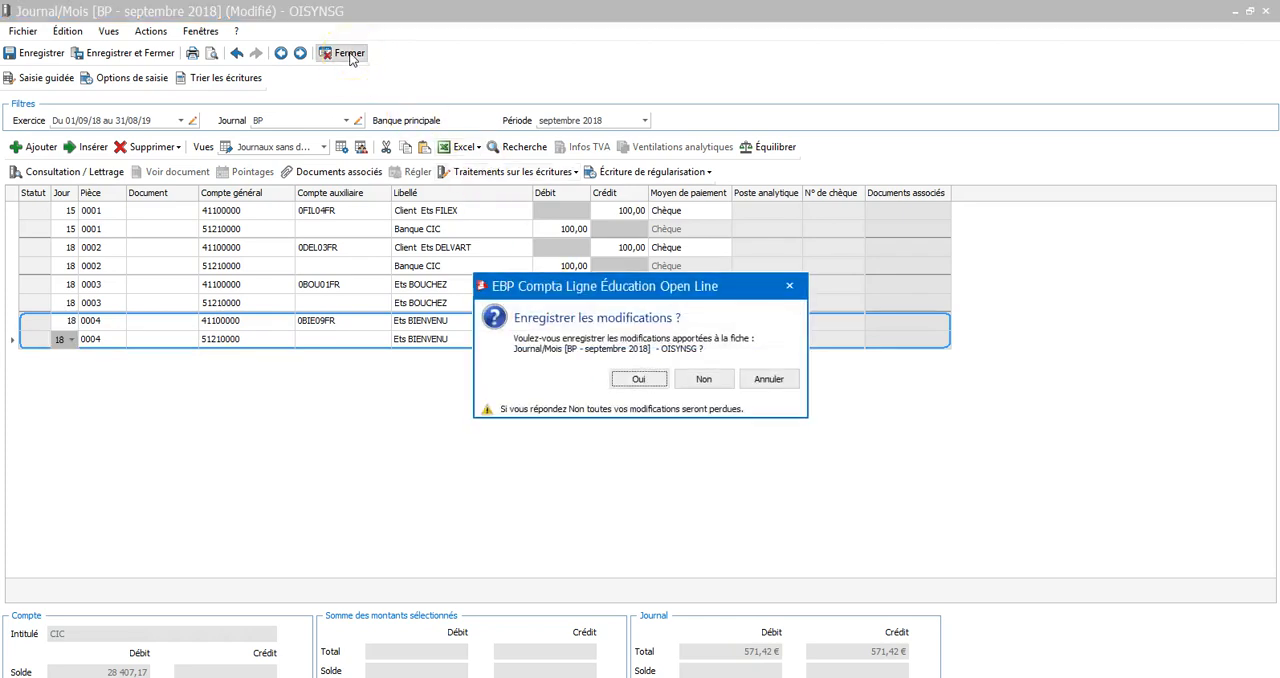
{"action": "left_click", "coordinate": [630, 382]}
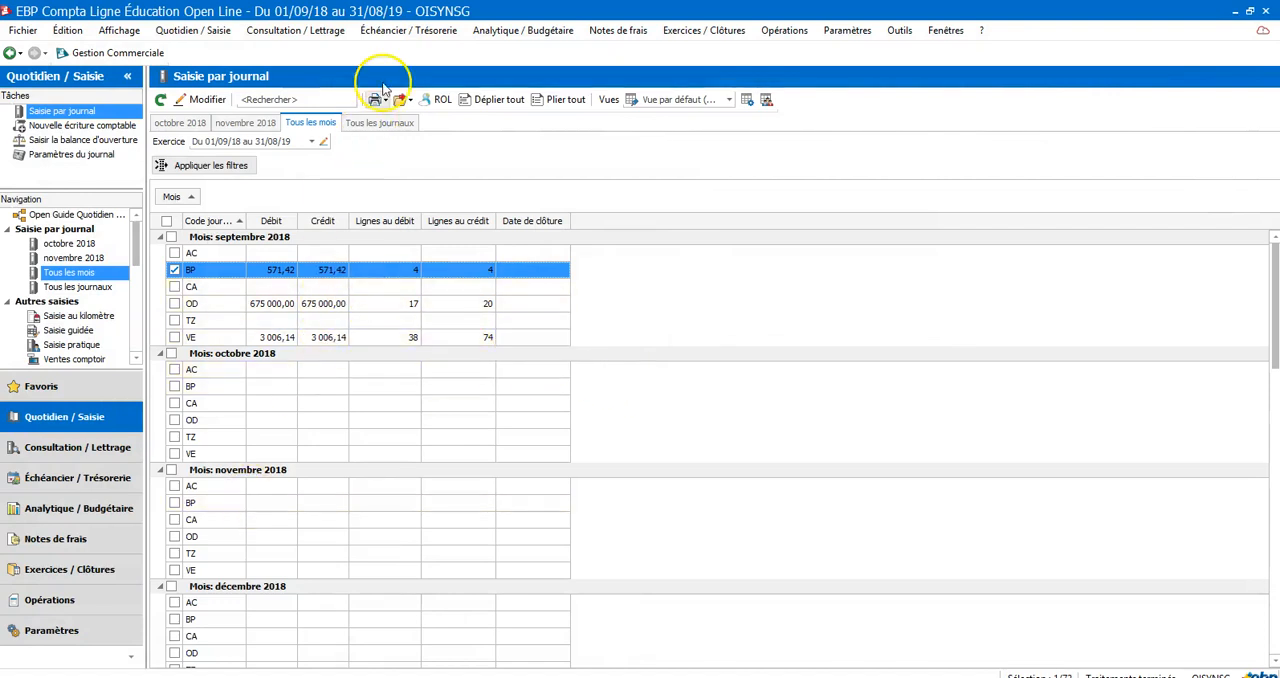
Open account consultation and reconciliation for auxiliary account Ets BIENVENU, examine its entries, and minimize the window
{"action": "left_click", "coordinate": [312, 32]}
{"action": "mouse_move", "coordinate": [318, 72]}
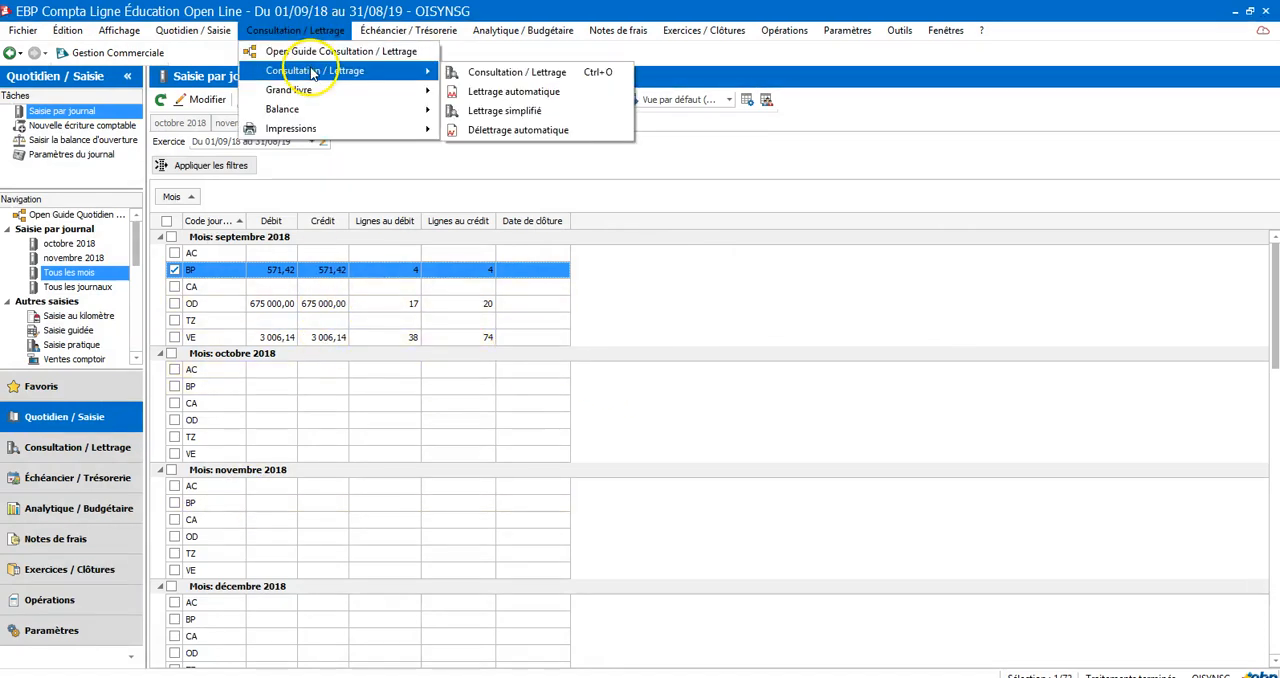
{"action": "left_click", "coordinate": [516, 72]}
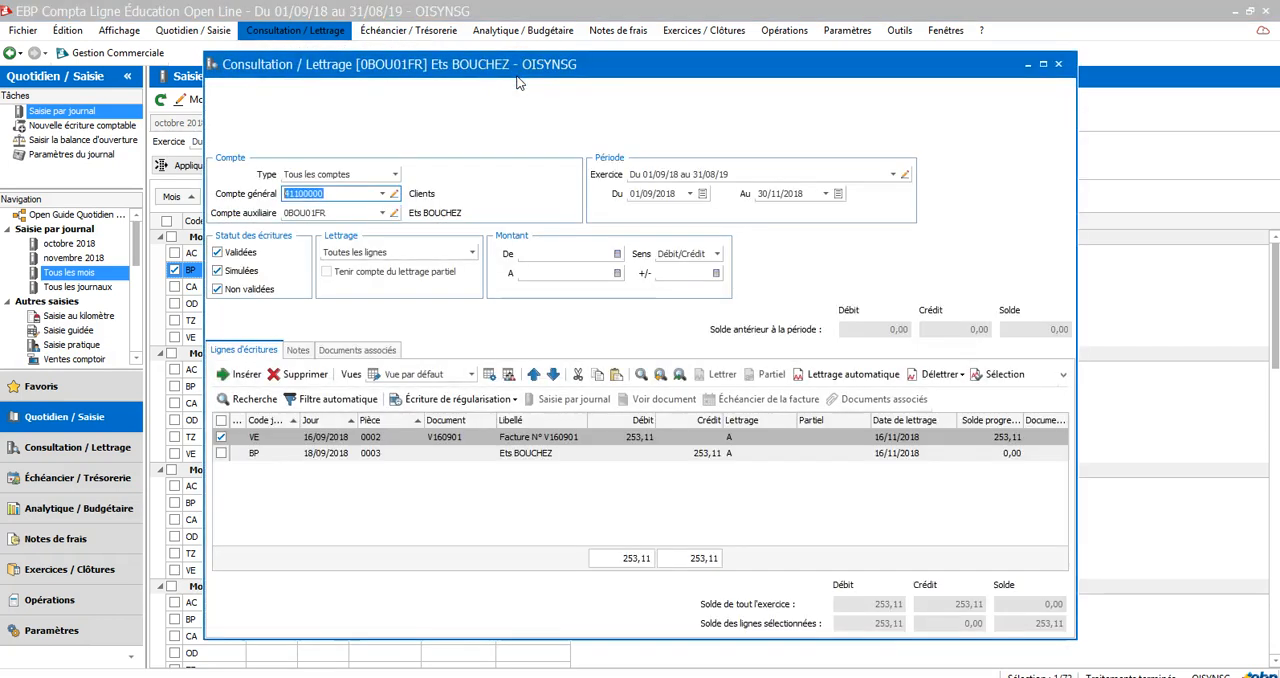
{"action": "left_click", "coordinate": [384, 212]}
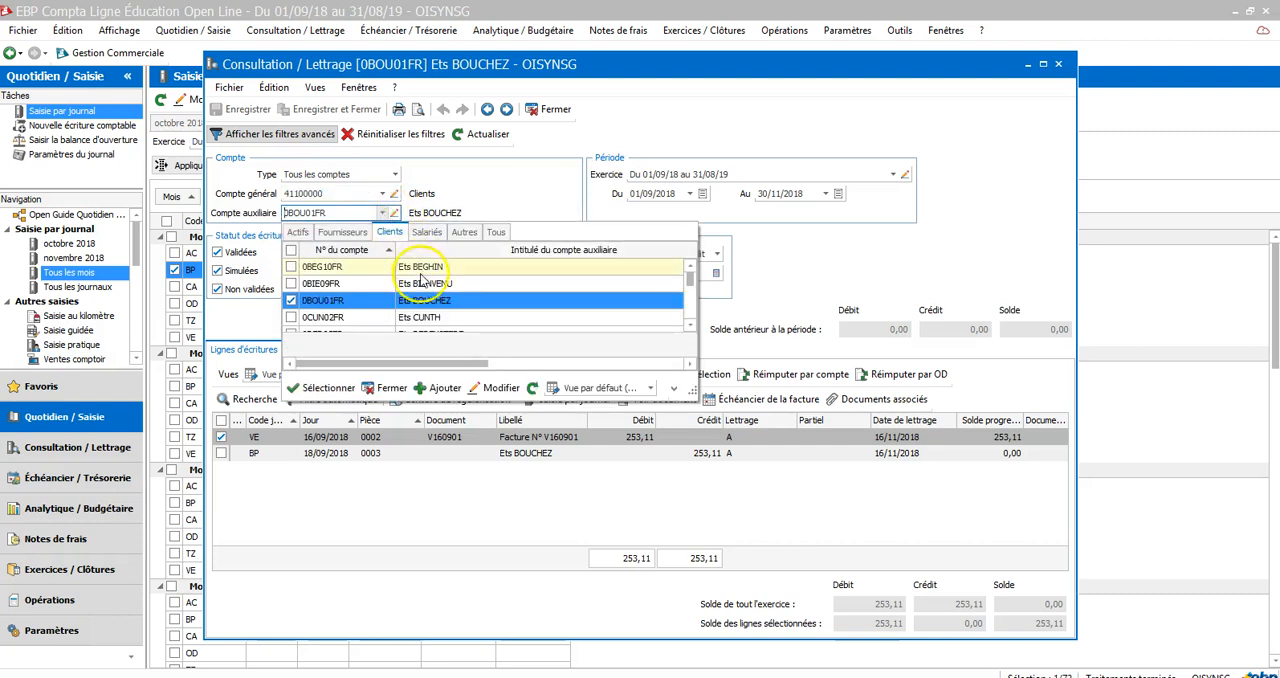
{"action": "left_click", "coordinate": [424, 287]}
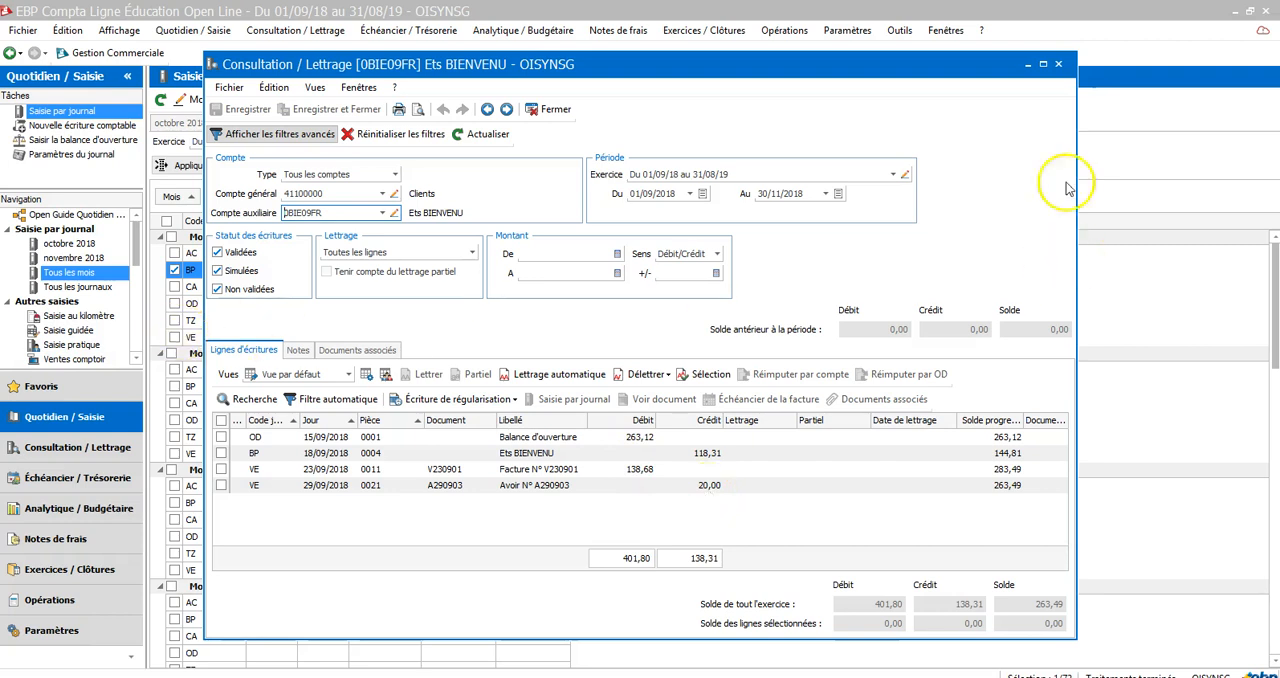
{"action": "left_click", "coordinate": [1030, 63]}
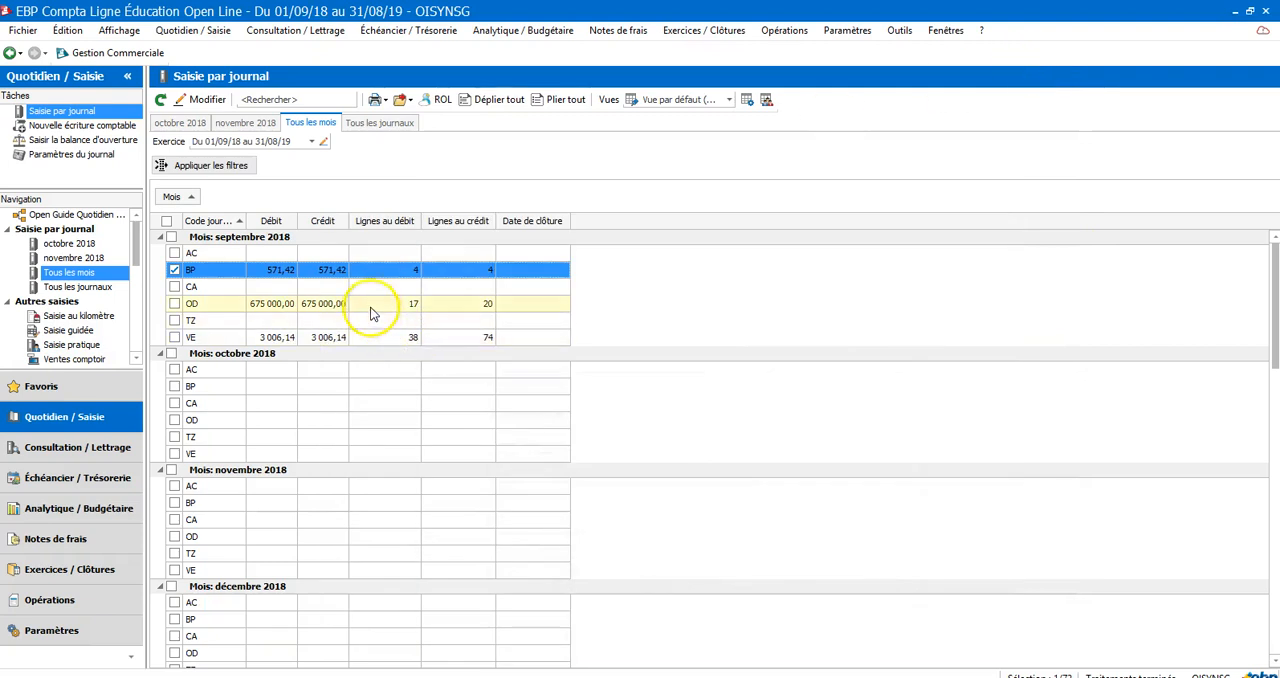
Reopen the September 2018 BP journal, set piece 0004's credit and debit to 118,68, and close it with the changes saved
{"action": "double_click", "coordinate": [331, 271]}
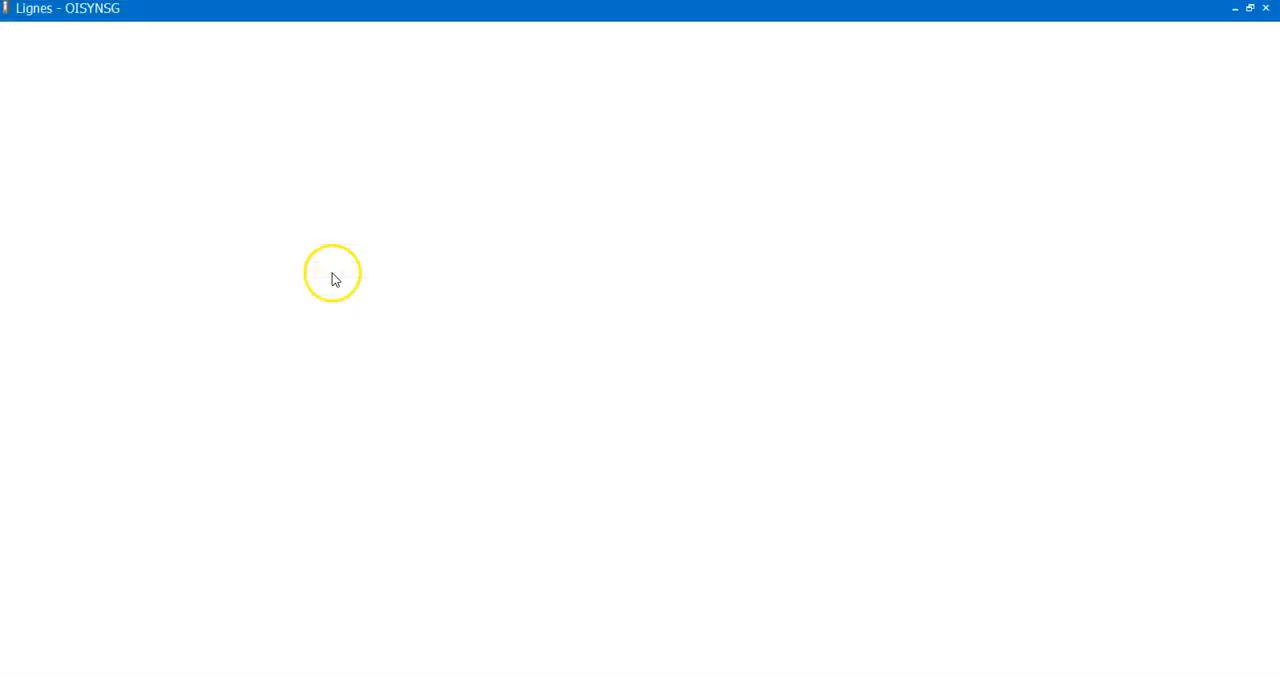
{"action": "left_click", "coordinate": [629, 332]}
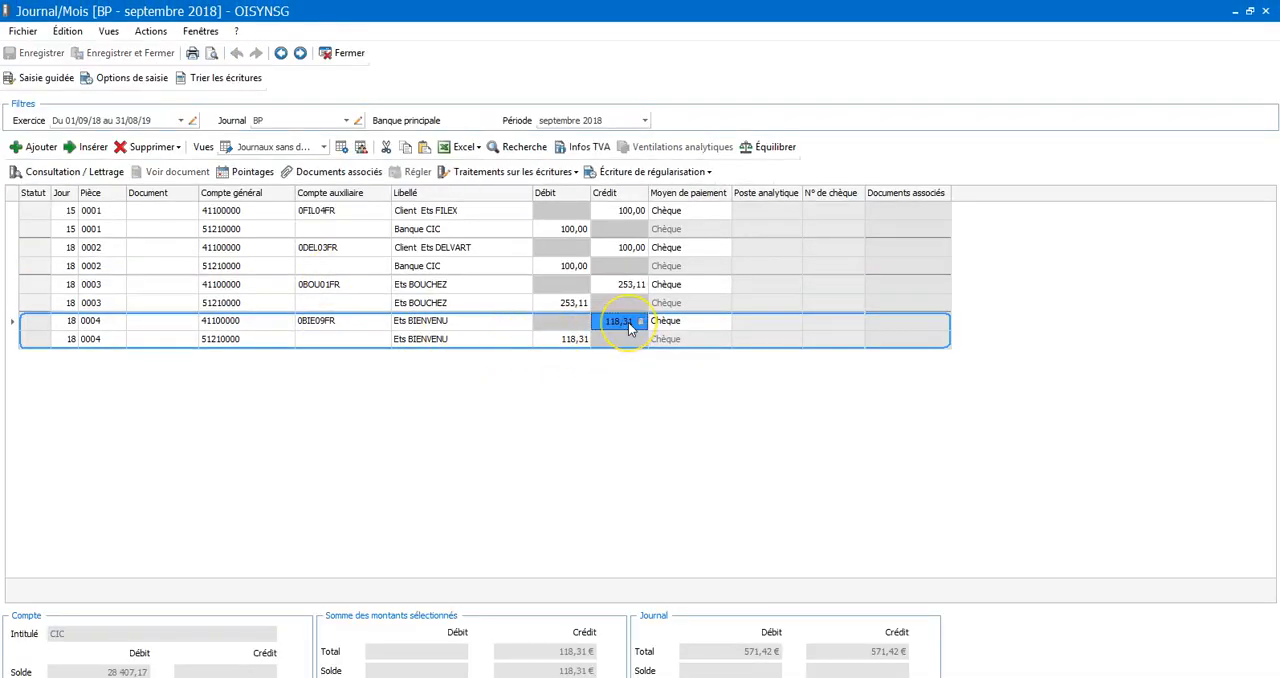
{"action": "type", "text": "118"}
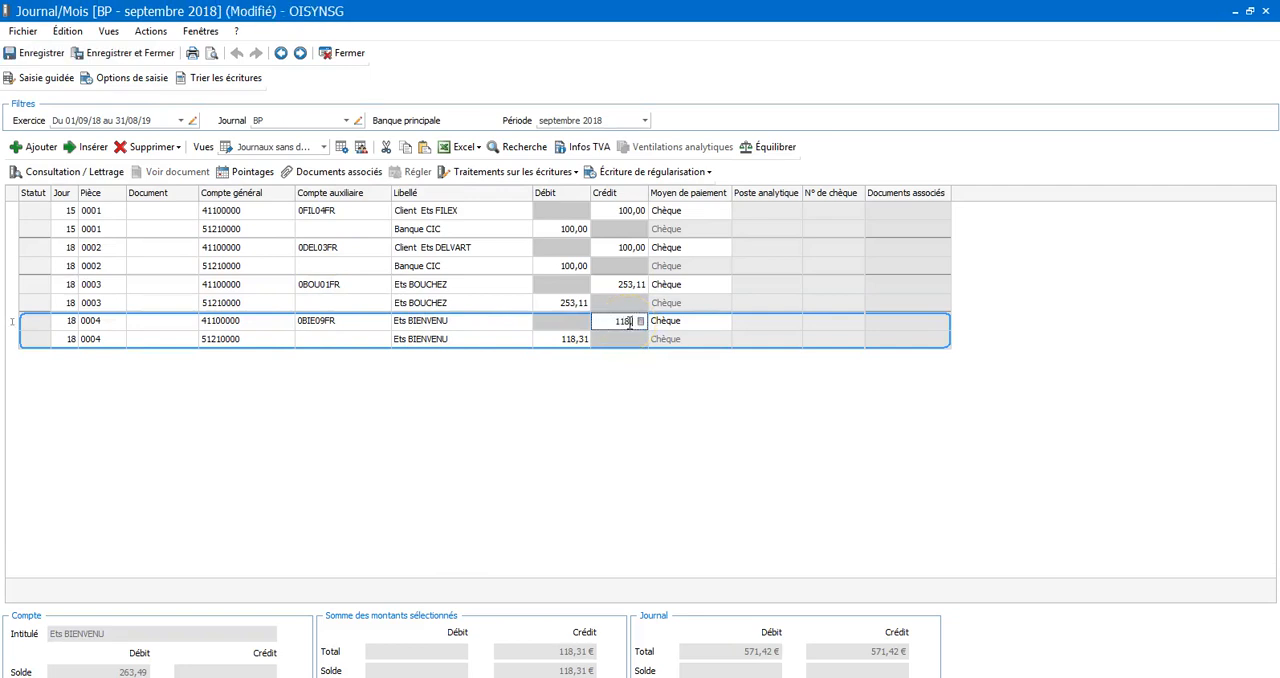
{"action": "left_click", "coordinate": [556, 343]}
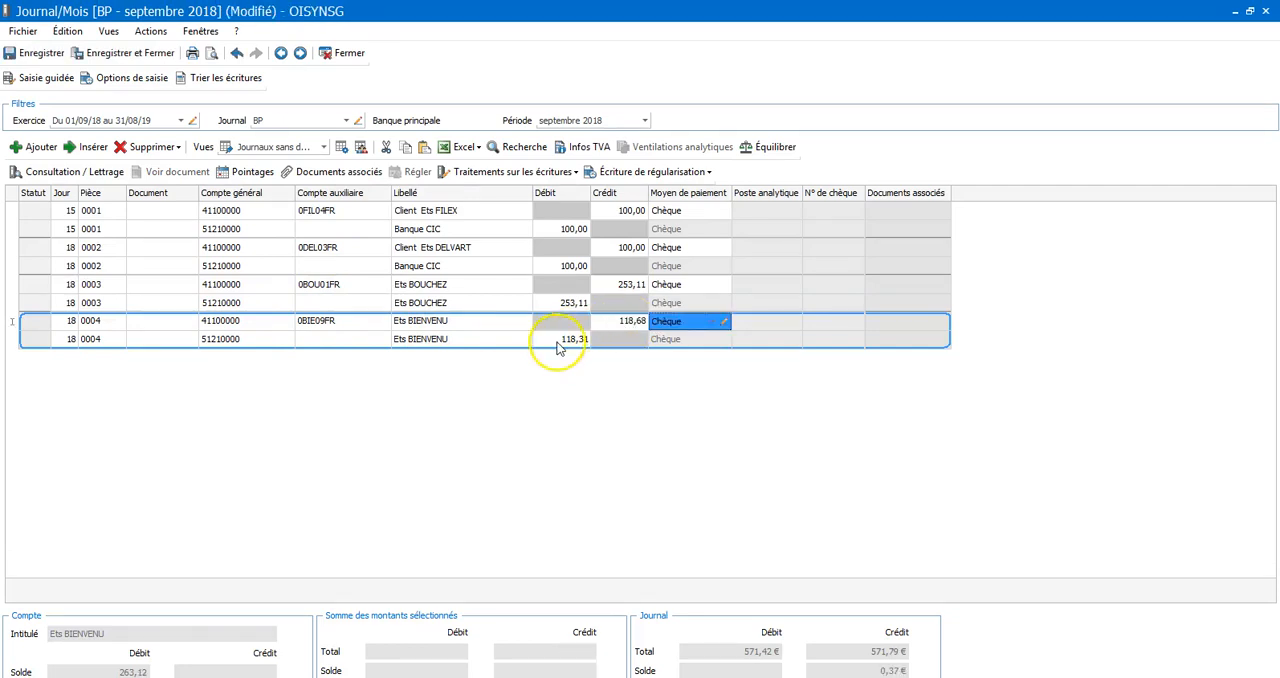
{"action": "type", "text": "118"}
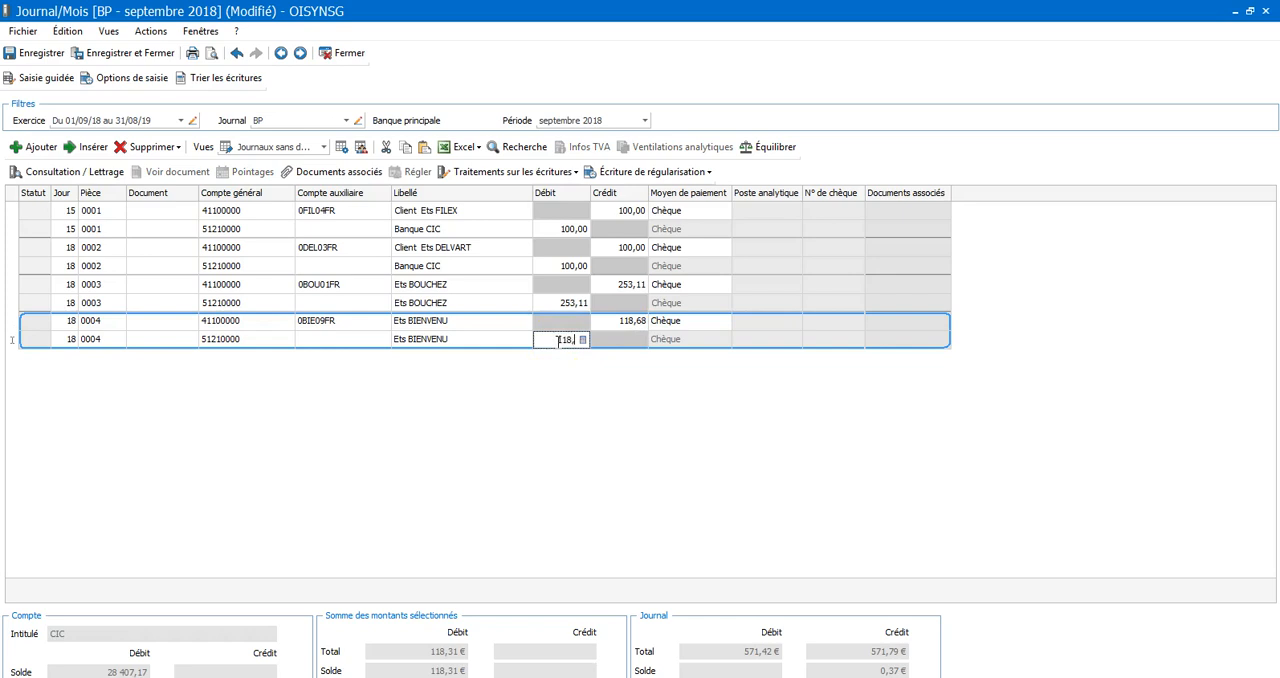
{"action": "type", "text": ",68"}
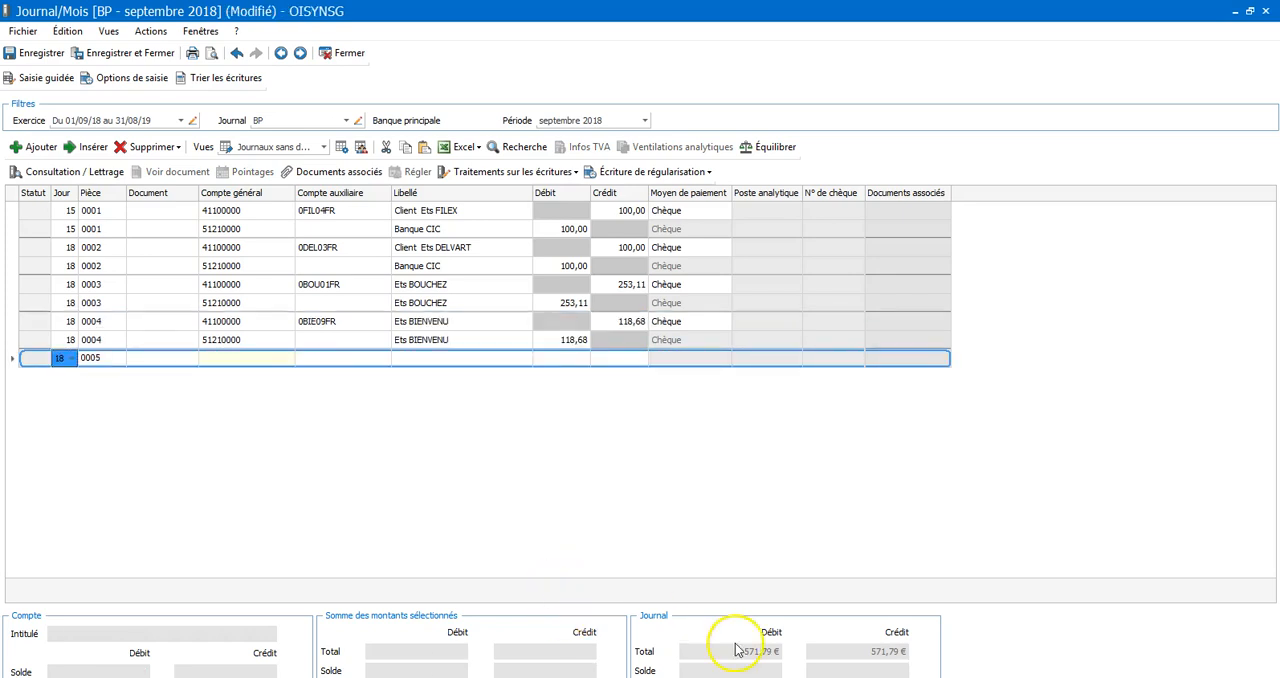
{"action": "left_click", "coordinate": [345, 53]}
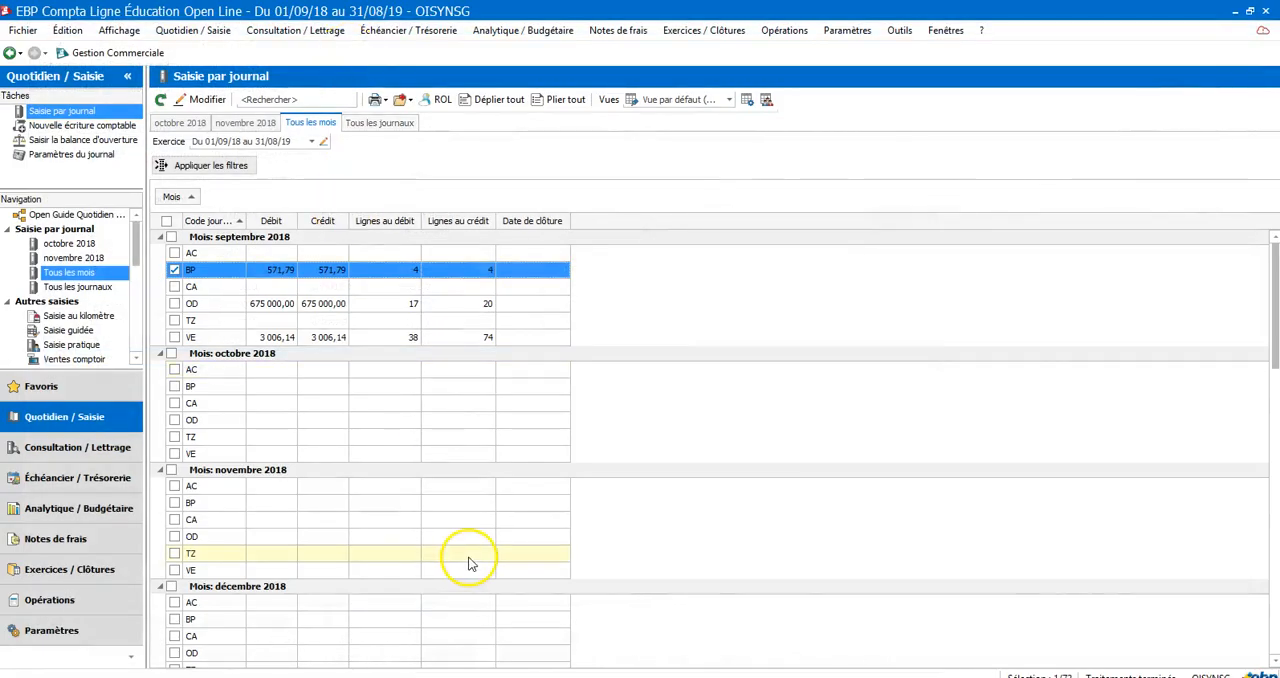
Reconcile the Ets BIENVENU payment with invoice V230901 and credit note A290903 under code B, dated 16/11/2018, and close the account consultation
{"action": "left_click", "coordinate": [892, 648]}
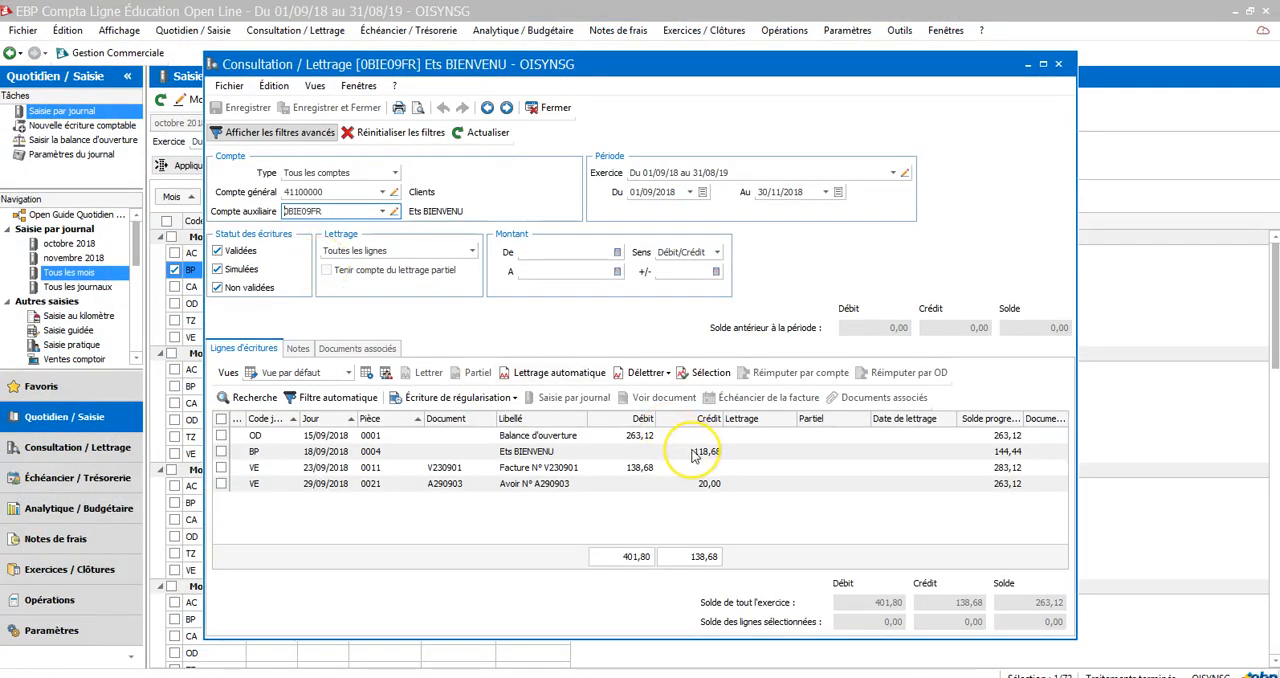
{"action": "left_click", "coordinate": [644, 472]}
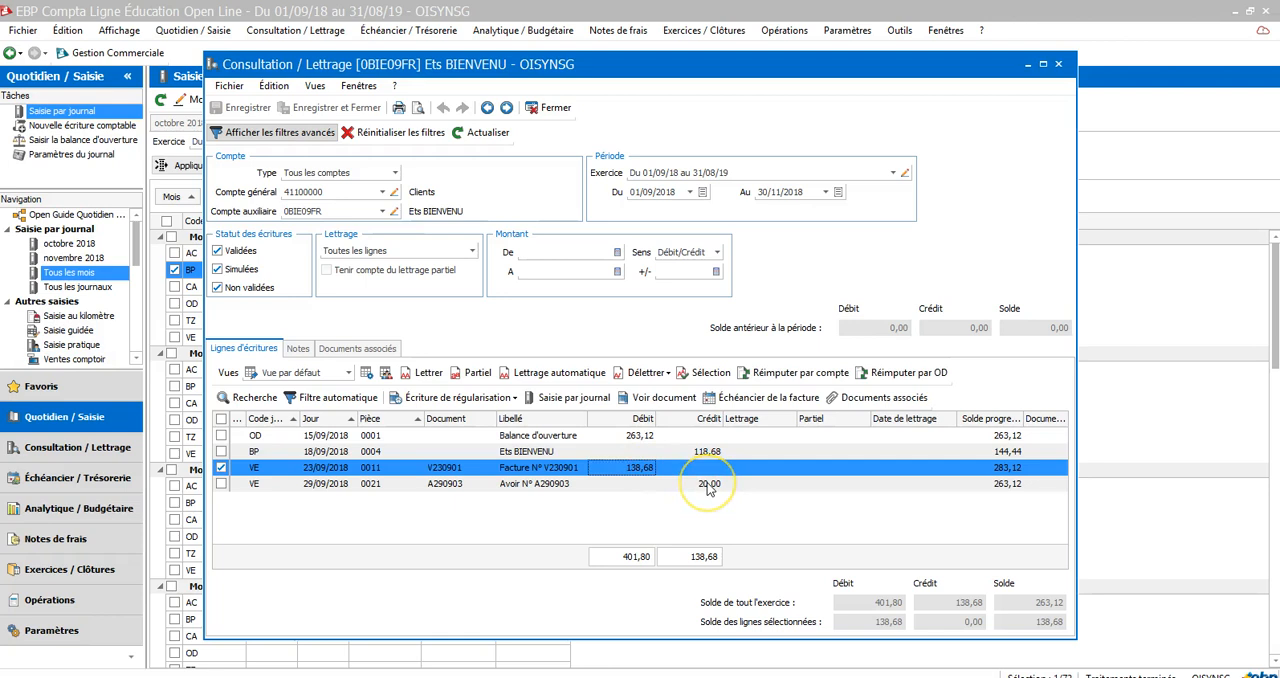
{"action": "left_click", "coordinate": [708, 486], "text": "ctrl"}
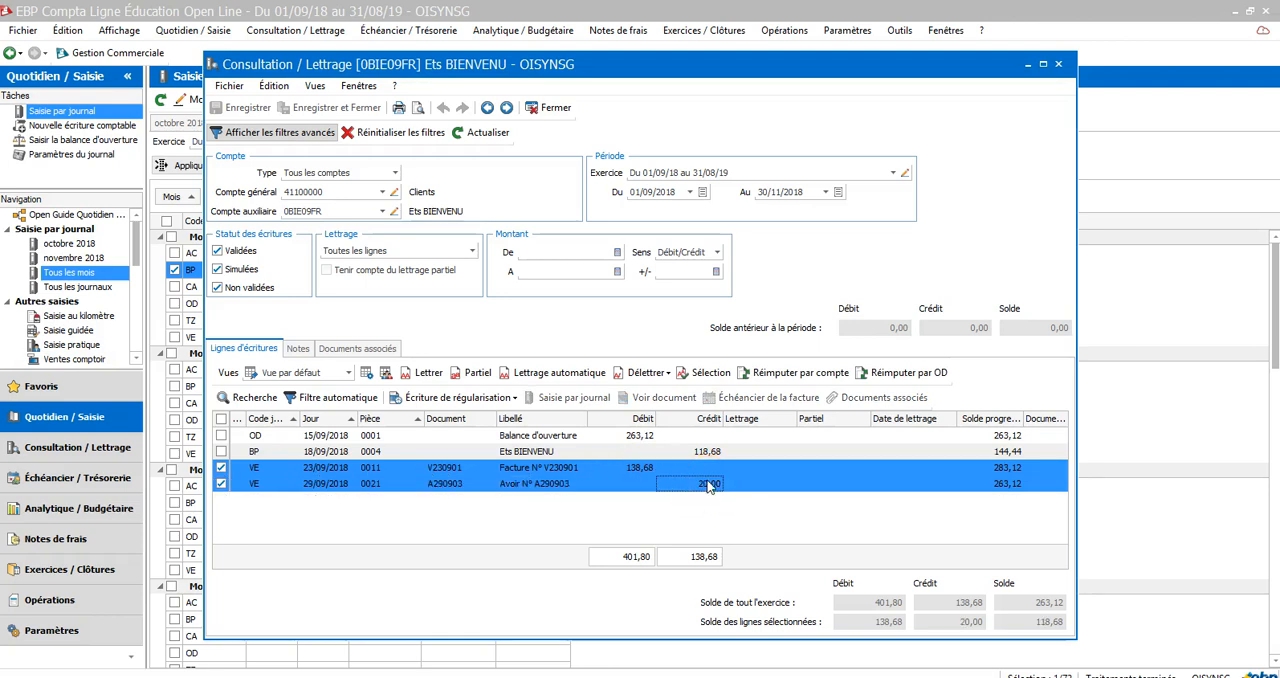
{"action": "left_click", "coordinate": [708, 453], "text": "ctrl"}
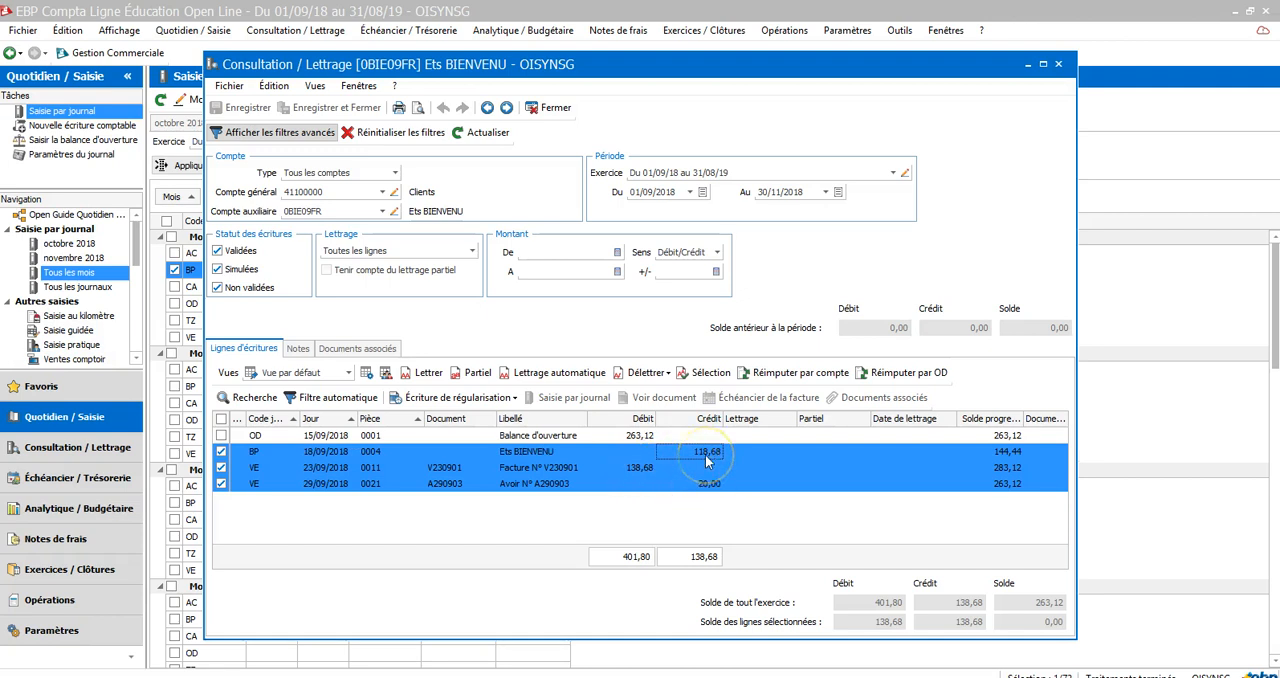
{"action": "left_click", "coordinate": [427, 373]}
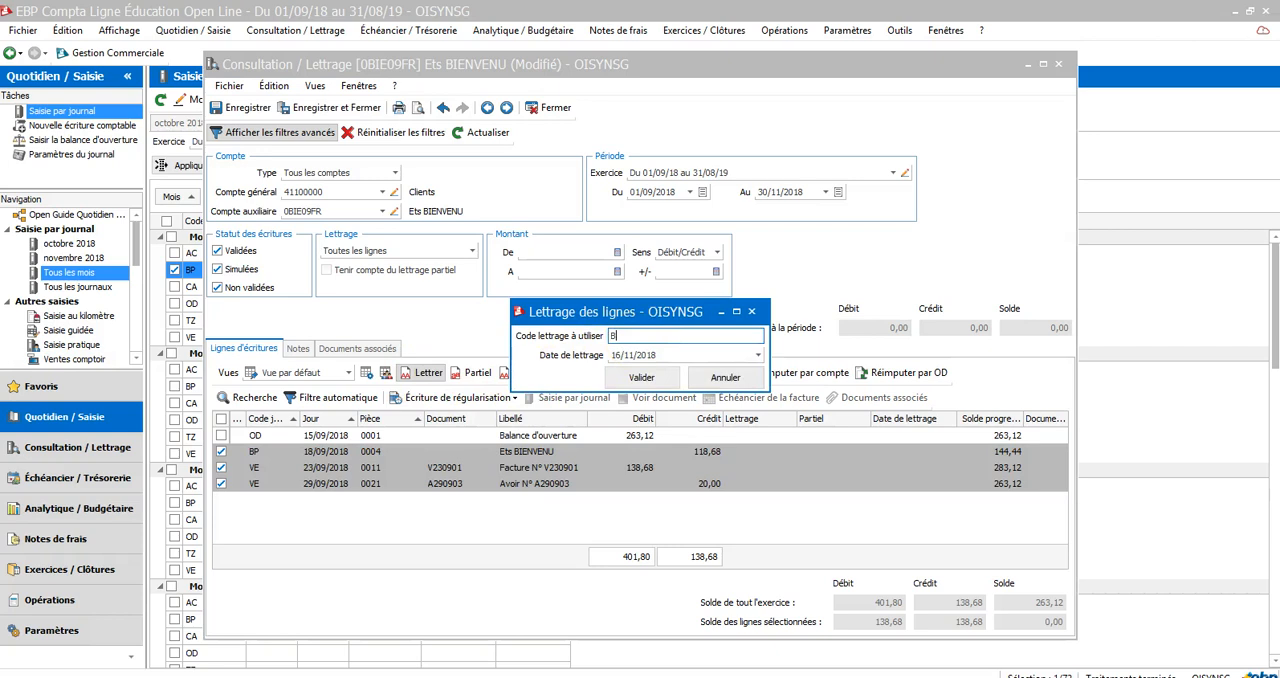
{"action": "left_click", "coordinate": [641, 377]}
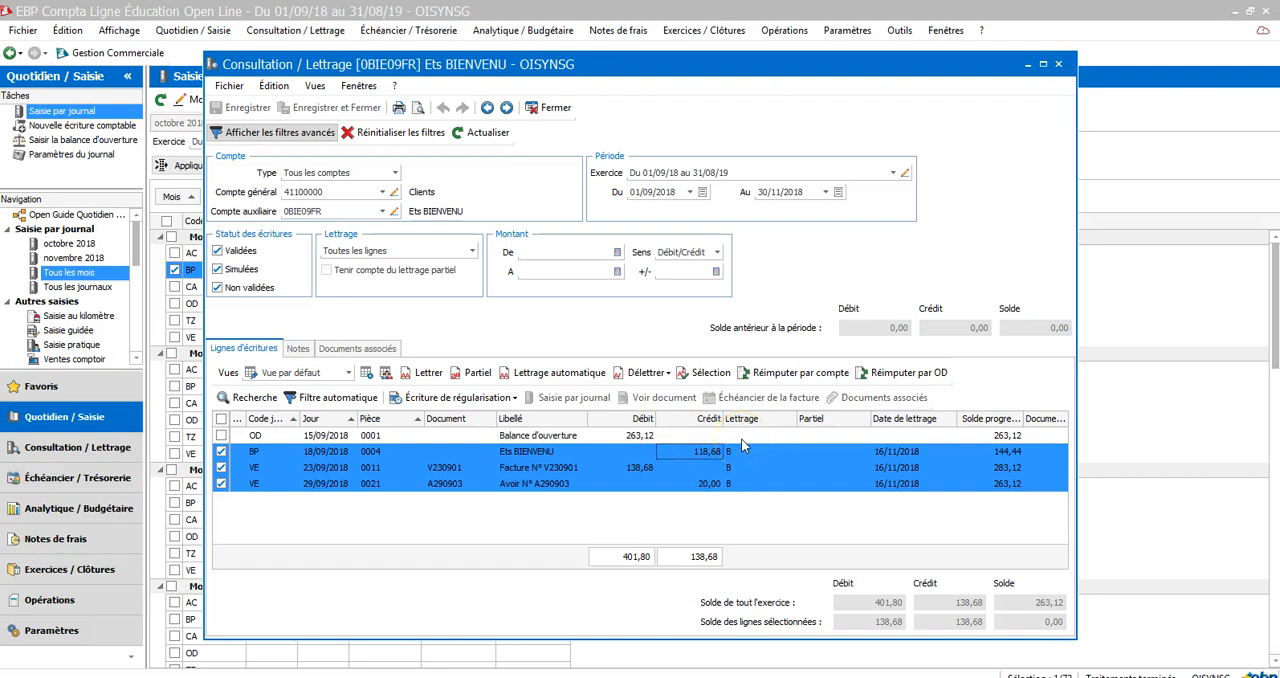
{"action": "left_click", "coordinate": [556, 108]}
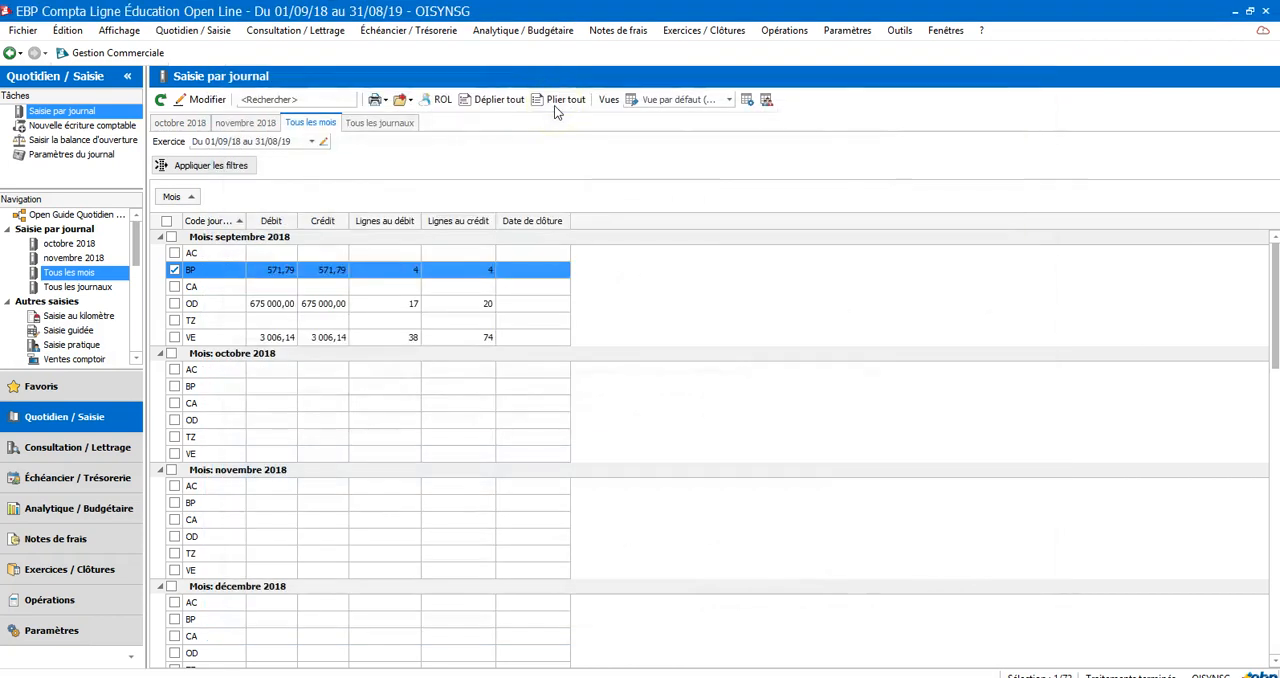
{"action": "left_click", "coordinate": [808, 677]}
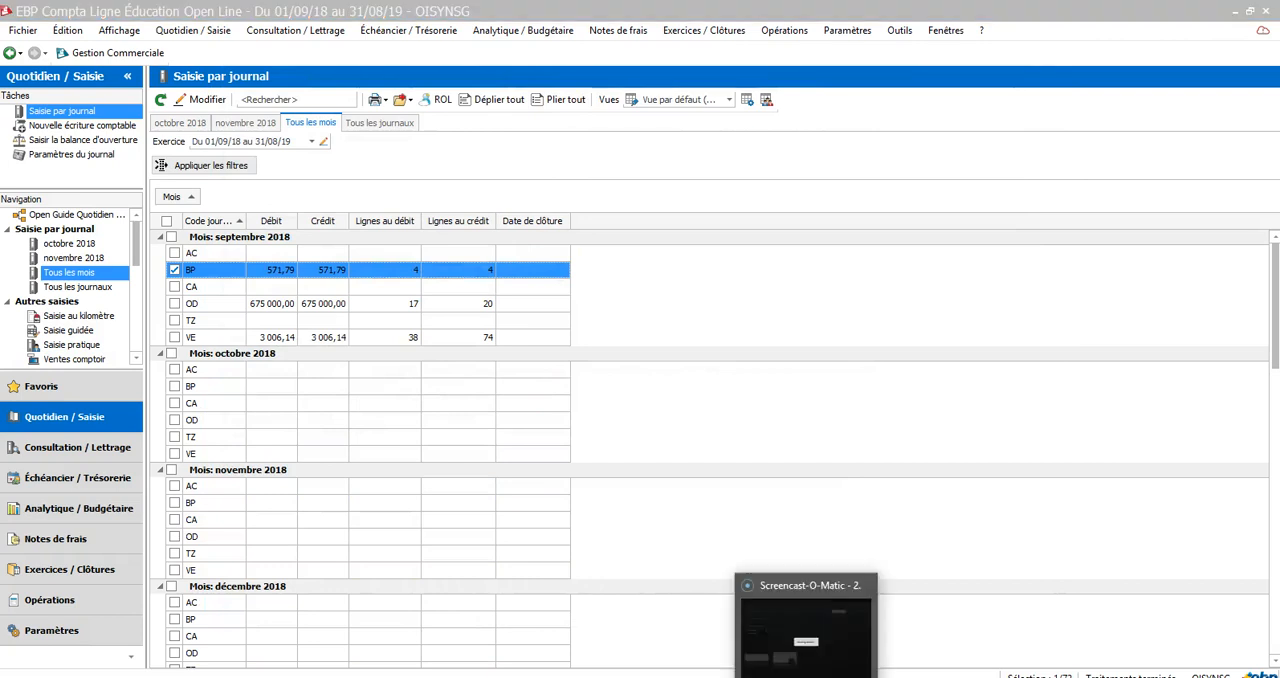